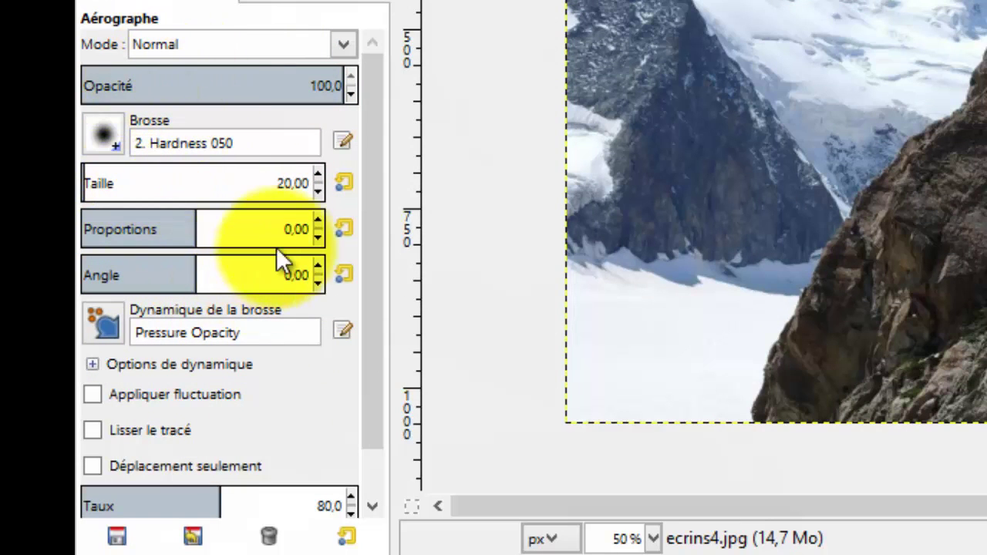
Step: Look through the image's channels, paths and undo history, and return to its layer list
key("shift+s")
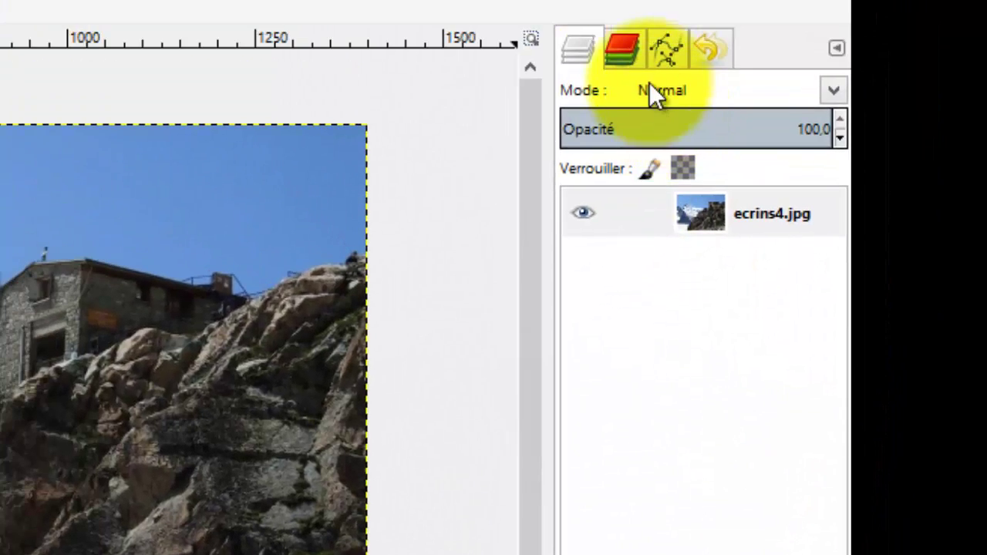
left_click(630, 55)
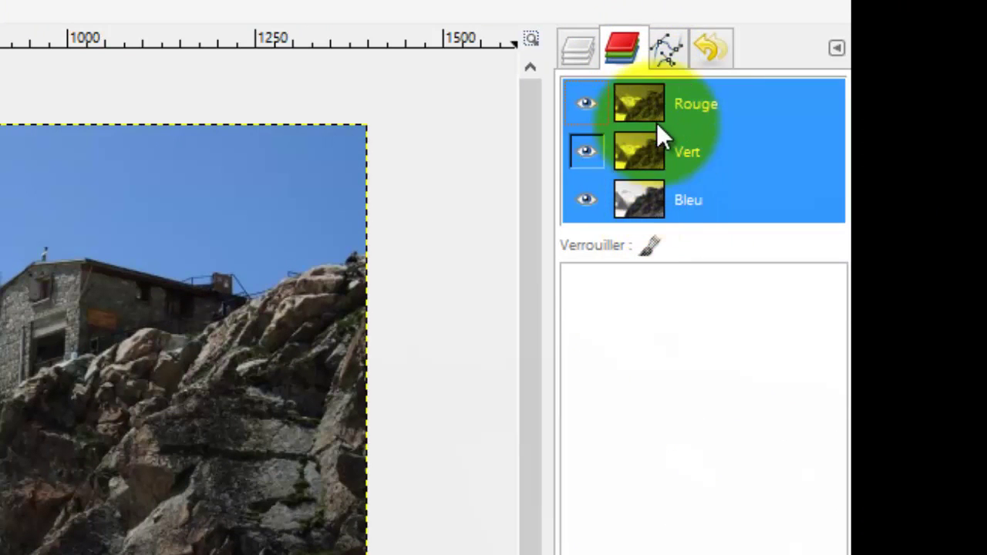
left_click(664, 53)
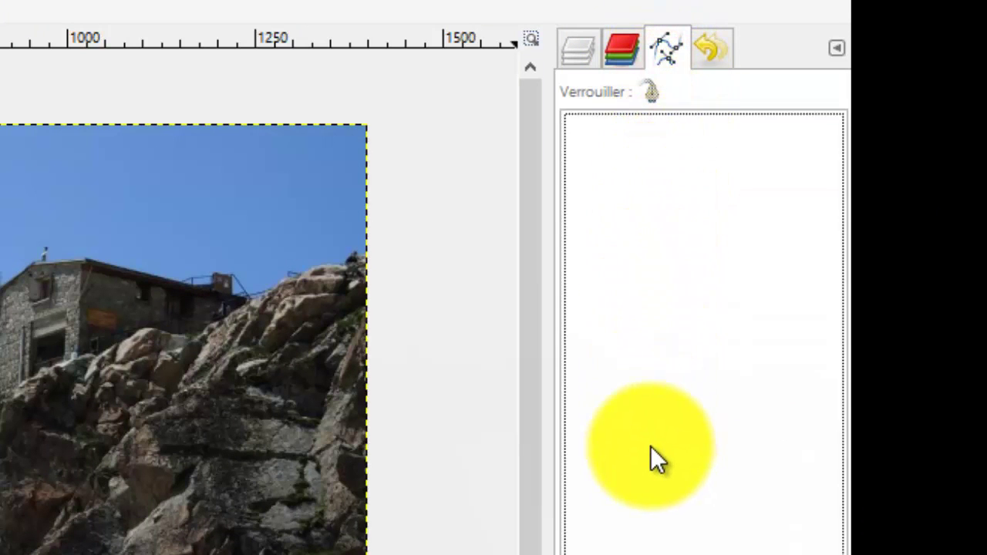
left_click(706, 51)
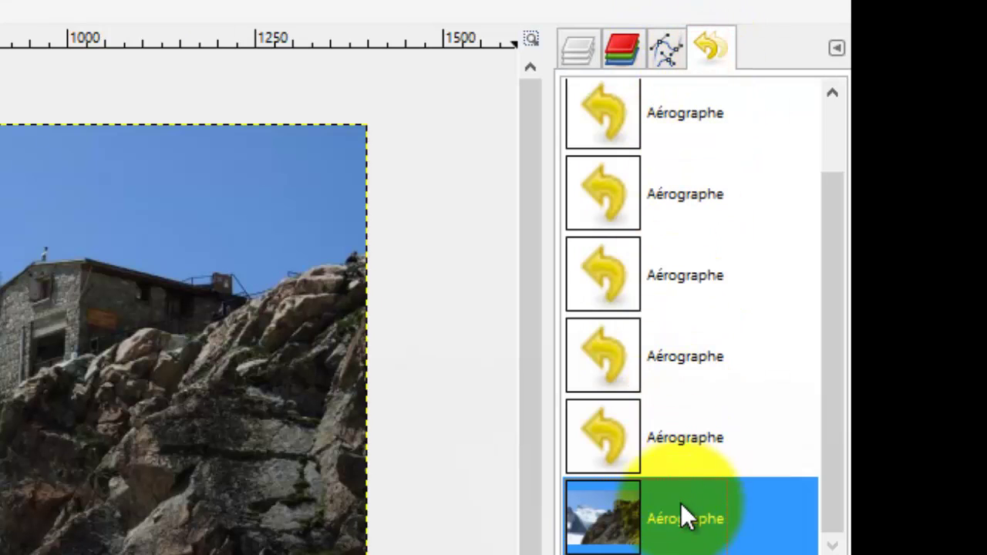
left_click(590, 52)
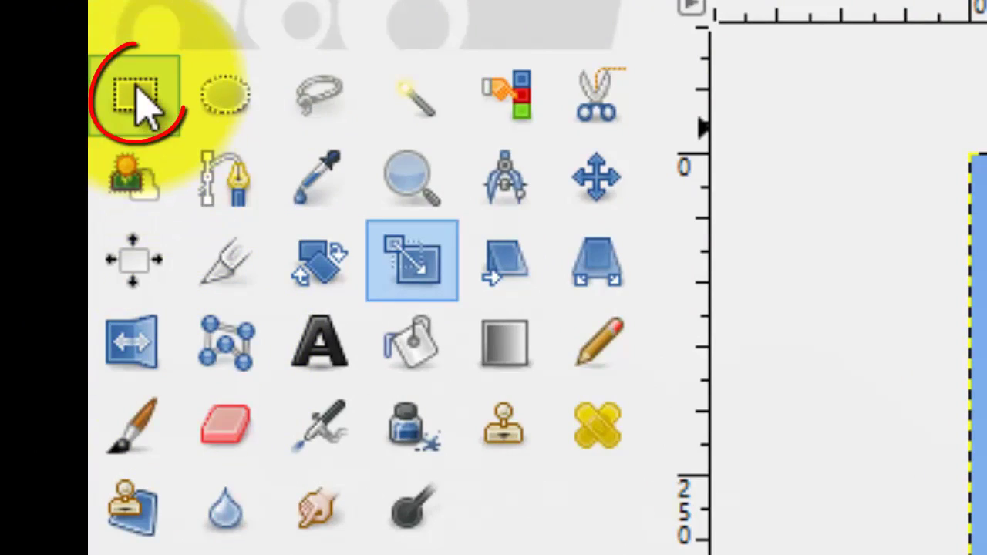
Step: Draw a rectangular selection of about 574 × 240 px in the sky, replace it with the whole image and deselect everything
left_click(133, 96)
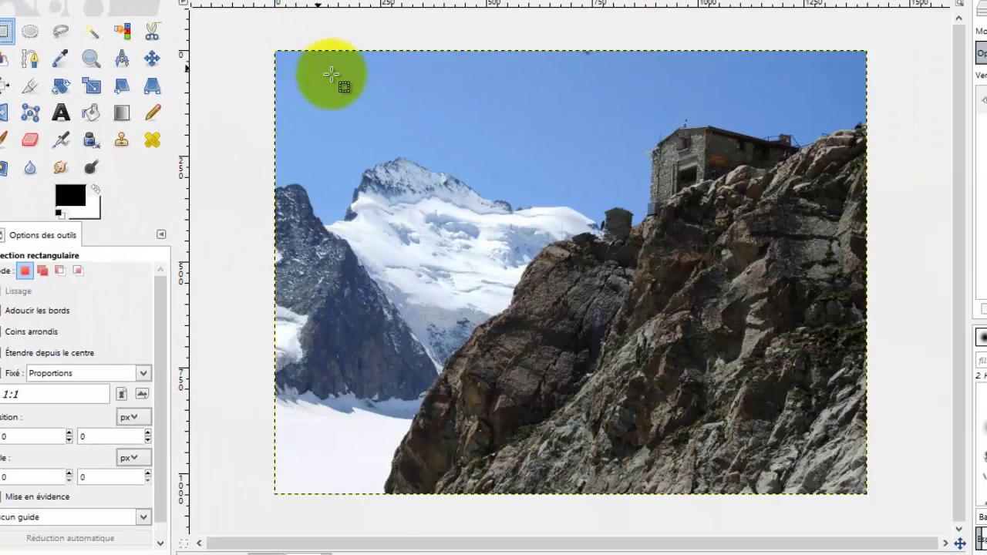
left_click_drag(357, 65, 599, 164)
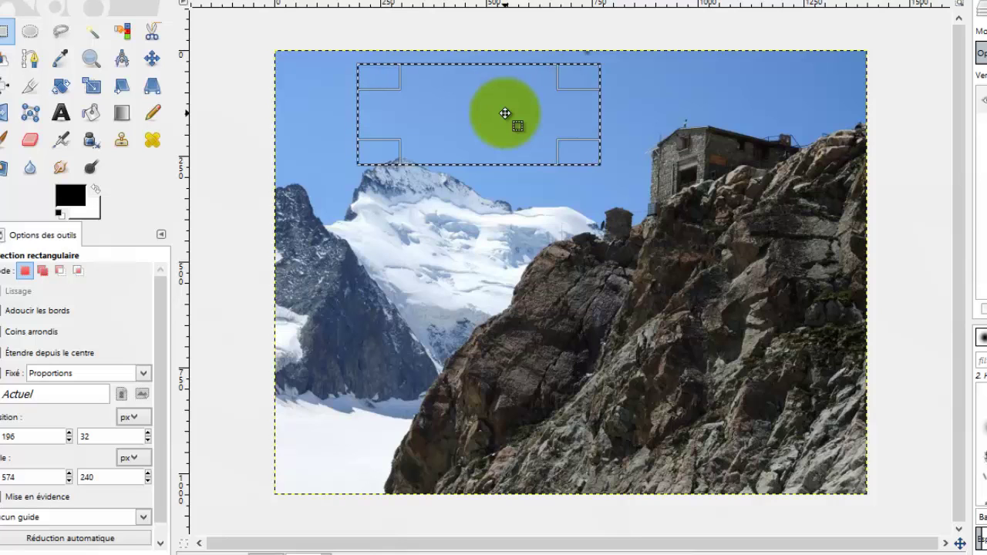
left_click(505, 113, "ctrl")
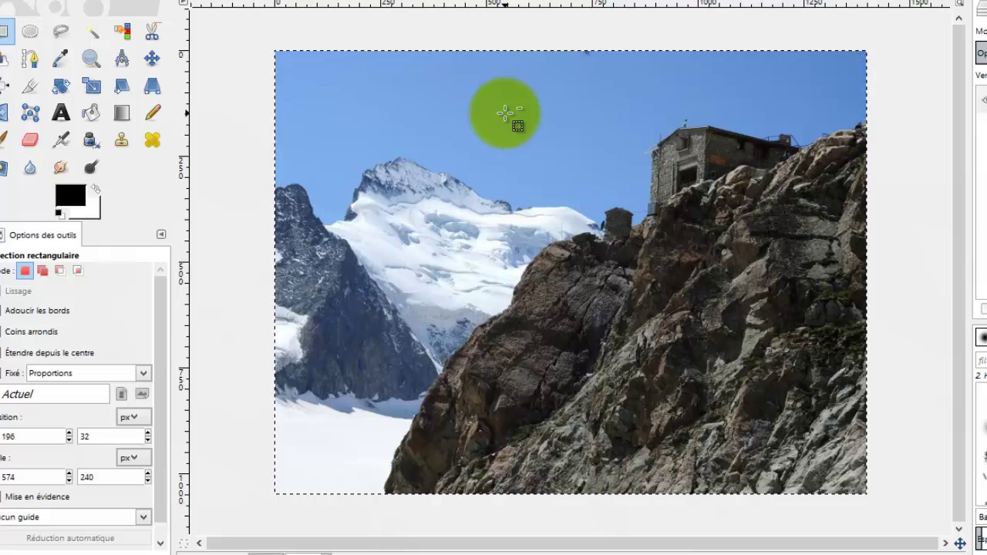
key("ctrl")
left_click(505, 114, "ctrl+shift")
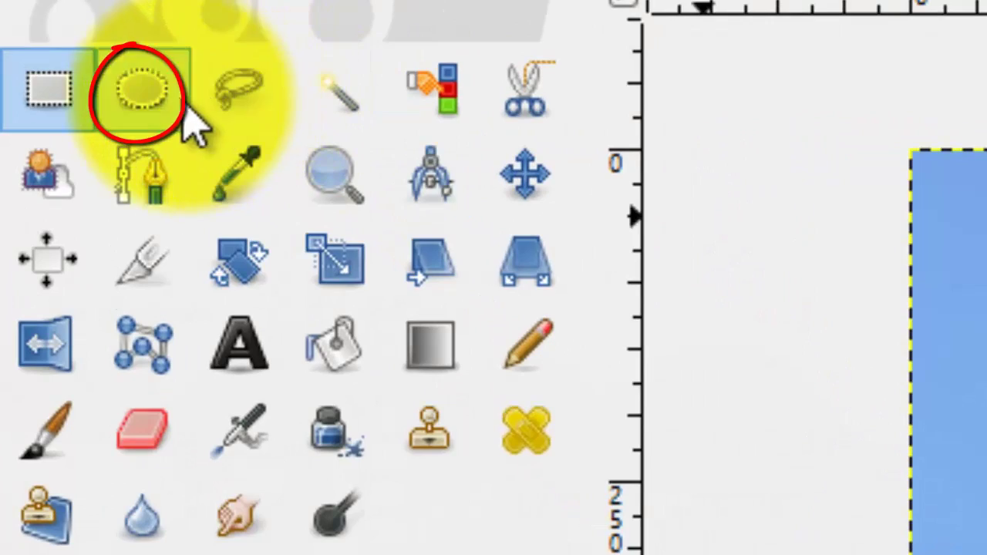
Step: Draw an elliptical selection of about 764 × 296 px over the sky and narrow it by adjusting its left, upper and right edges
left_click(183, 109)
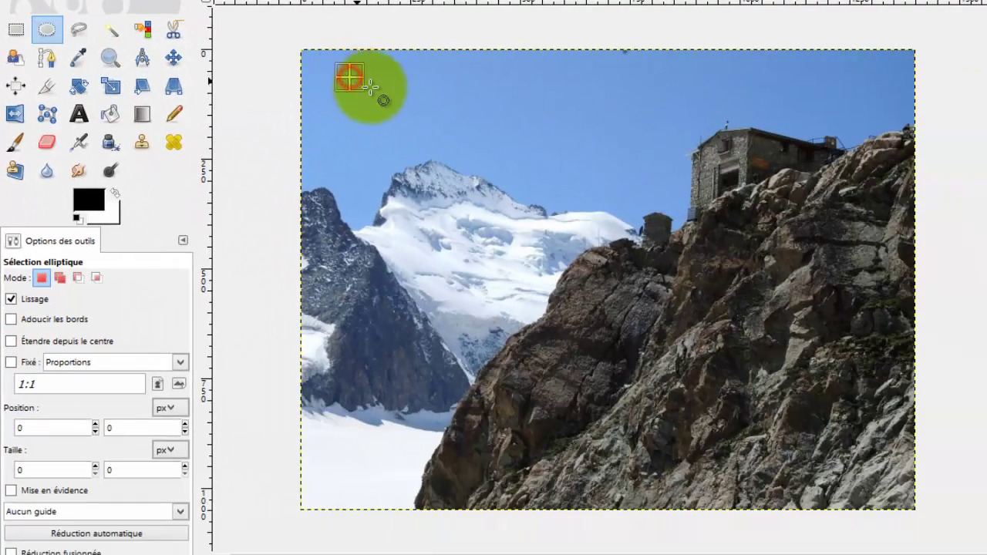
left_click_drag(349, 77, 684, 207)
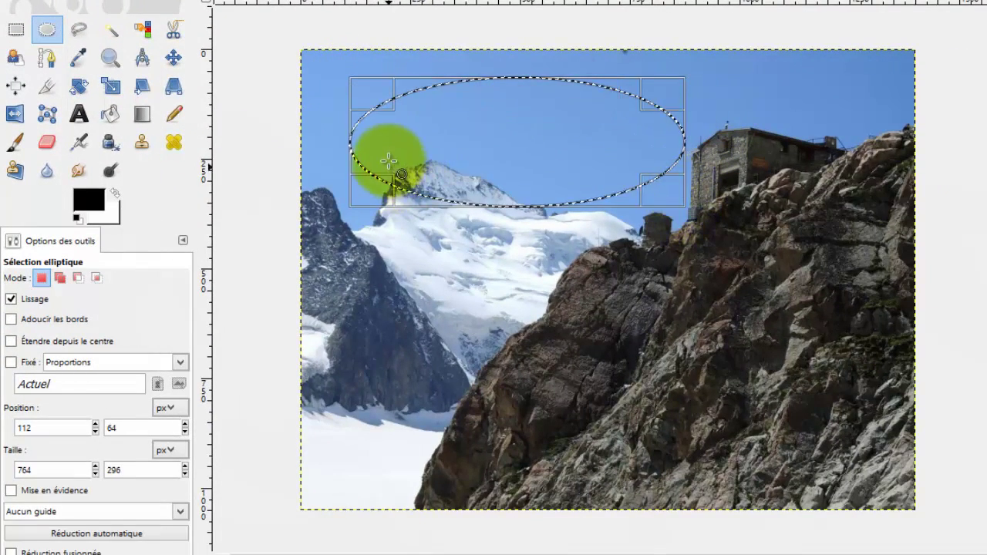
left_click_drag(373, 148, 485, 148)
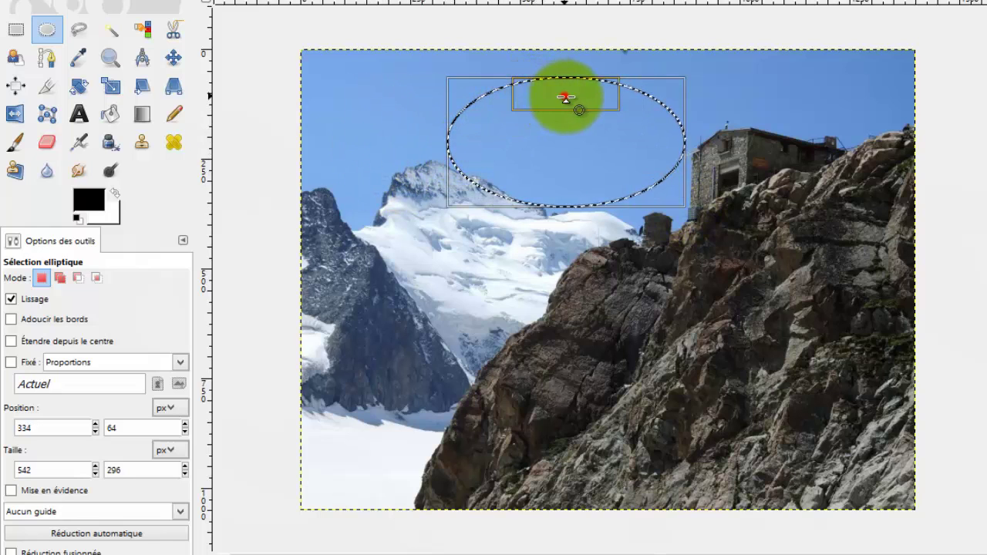
left_click_drag(566, 98, 590, 128)
left_click_drag(671, 150, 573, 149)
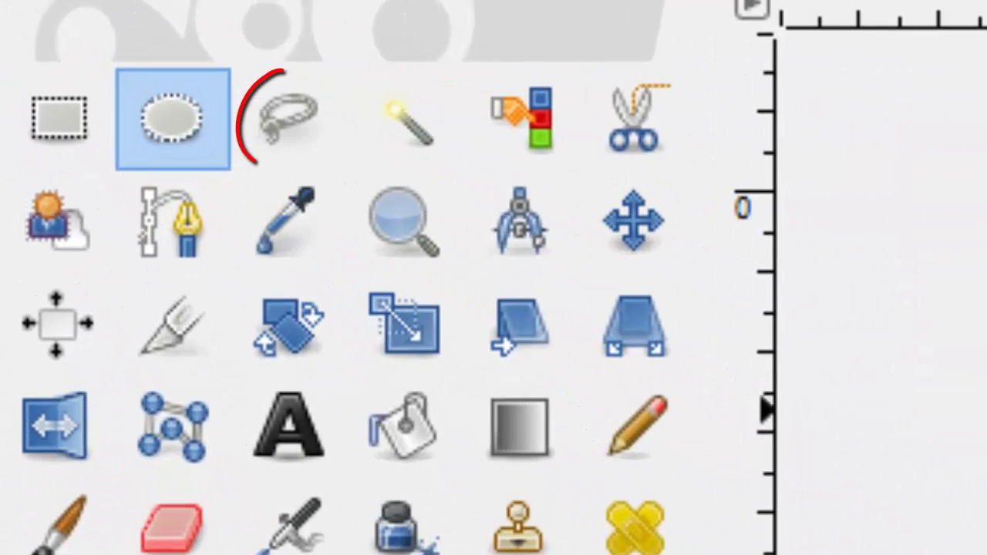
Step: Draw a closed freehand selection with an irregular outline in the sky above the snowy peak, and clear it
left_click(273, 138)
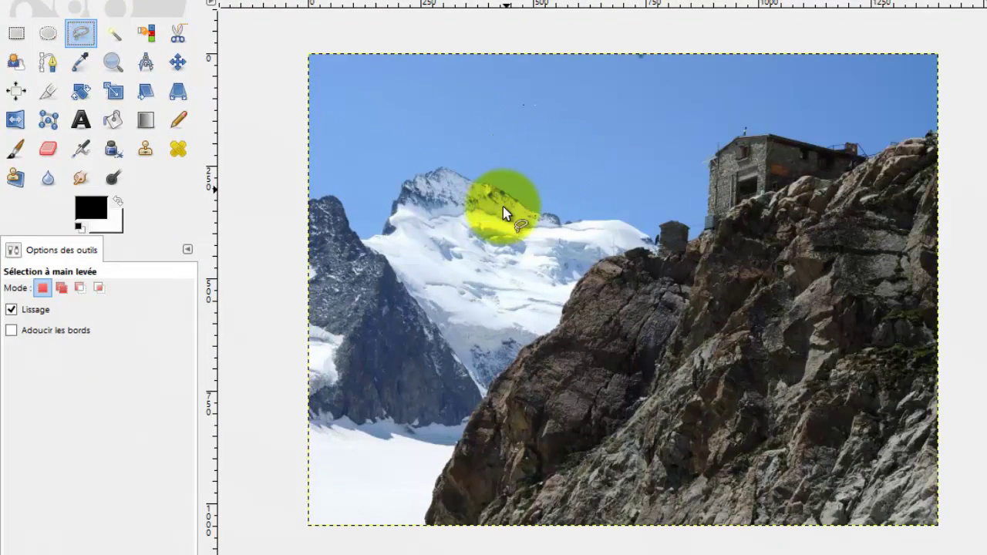
mouse_move(492, 149)
left_mouse_down()
mouse_move(425, 112)
mouse_move(419, 118)
mouse_move(479, 123)
mouse_move(546, 152)
mouse_move(521, 119)
mouse_move(479, 124)
left_mouse_up()
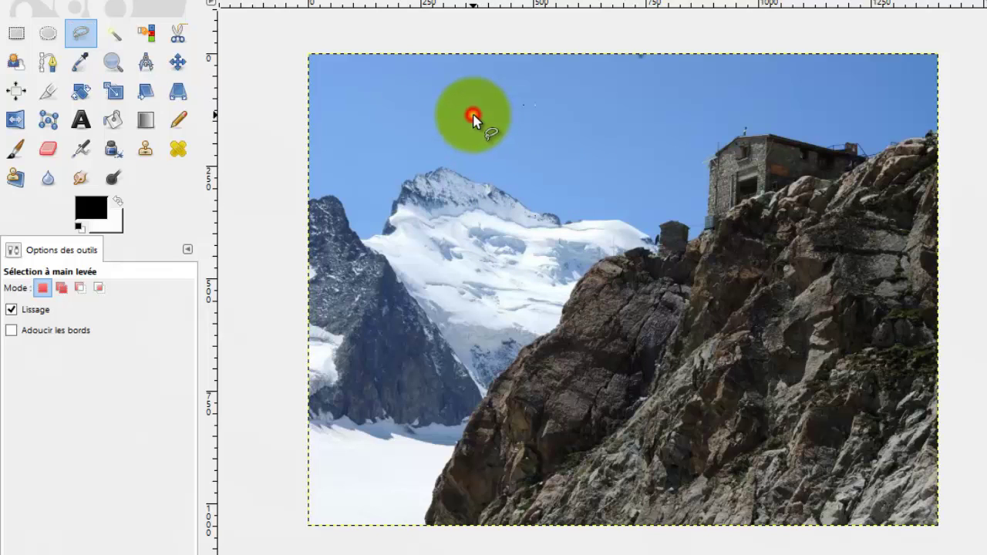
mouse_move(473, 117)
left_mouse_down()
mouse_move(513, 90)
mouse_move(606, 115)
mouse_move(644, 111)
mouse_move(659, 160)
mouse_move(585, 181)
mouse_move(549, 170)
mouse_move(505, 178)
mouse_move(456, 162)
mouse_move(404, 176)
mouse_move(438, 137)
mouse_move(472, 117)
left_mouse_up()
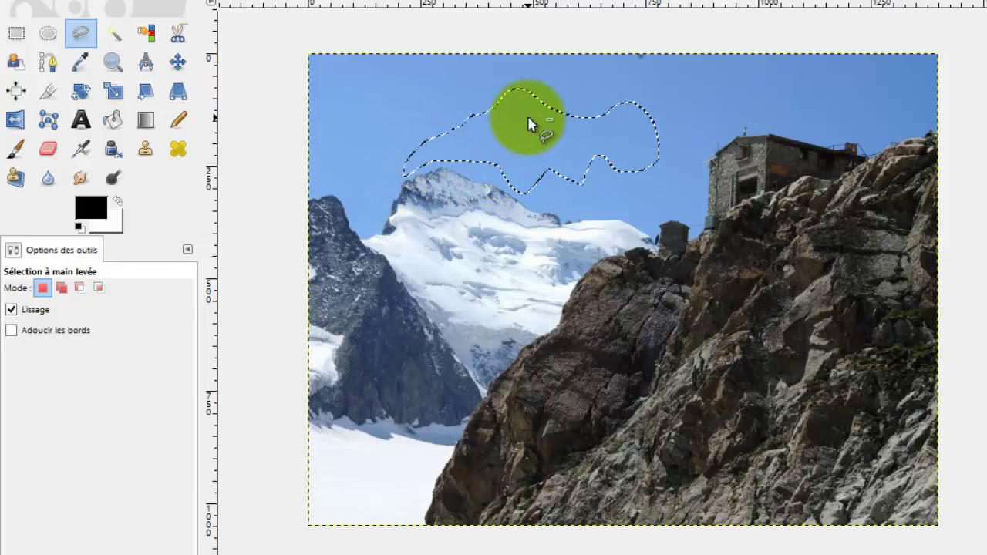
left_click(568, 418)
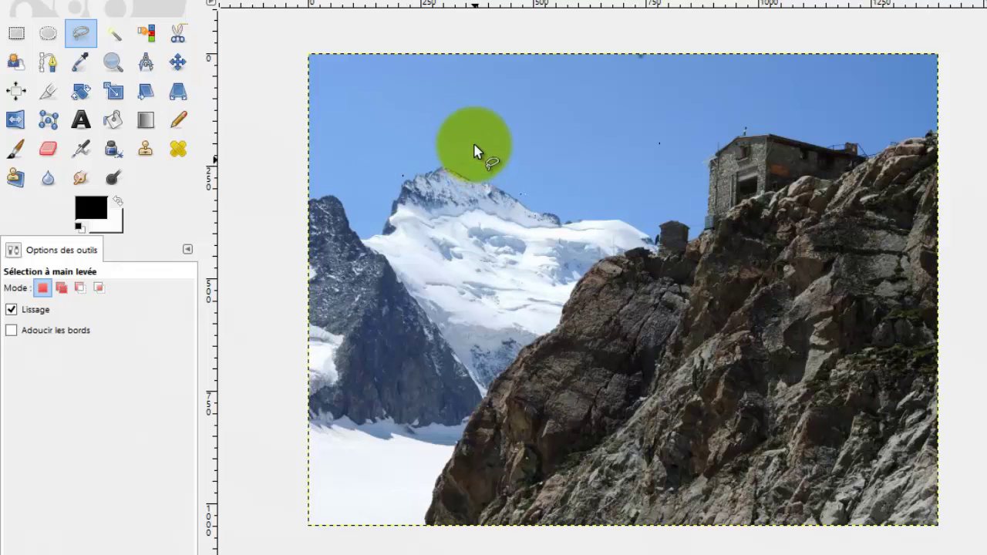
Step: Outline a closed free selection above the snowy peak, combining straight polygon segments with freehand segments
left_click(537, 107)
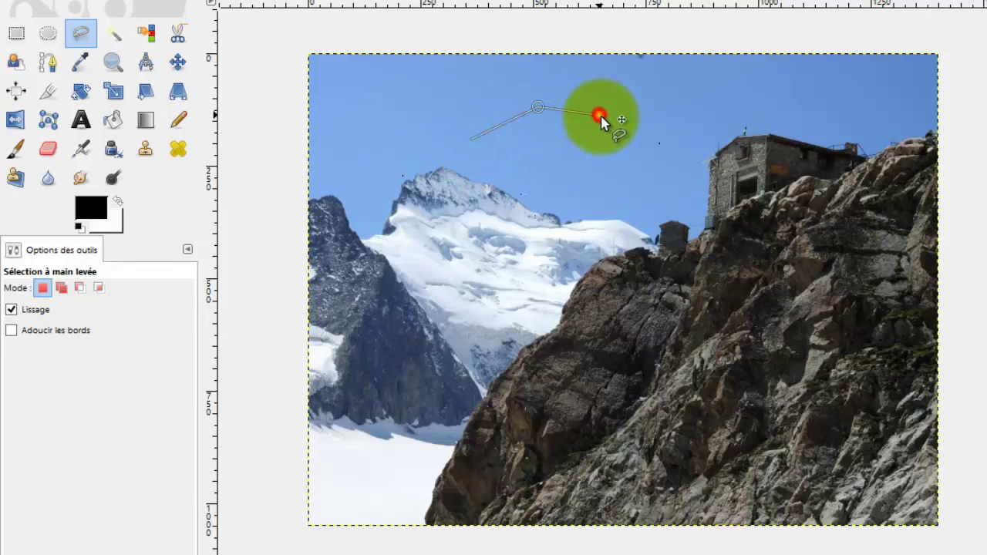
left_click(600, 116)
left_click(621, 155)
left_click(549, 214)
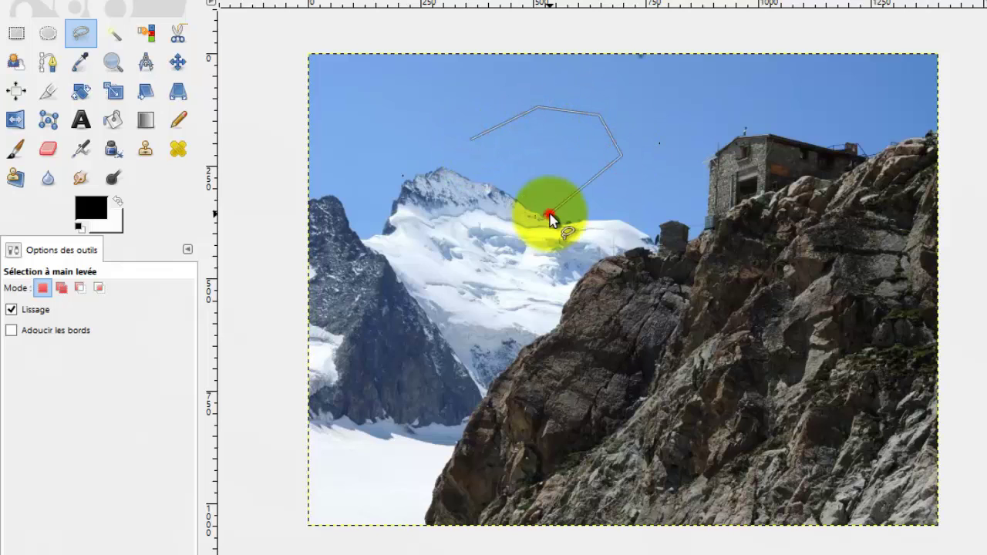
left_click(564, 158)
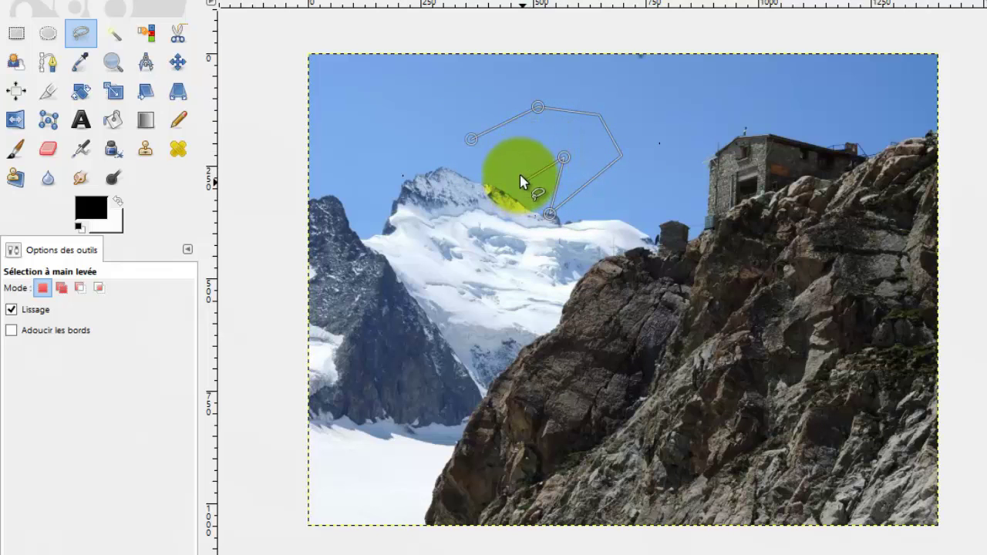
mouse_move(528, 189)
left_mouse_down()
mouse_move(509, 207)
mouse_move(506, 274)
mouse_move(476, 277)
mouse_move(445, 237)
left_mouse_up()
mouse_move(471, 191)
left_mouse_down()
mouse_move(383, 187)
mouse_move(384, 147)
mouse_move(415, 116)
mouse_move(451, 158)
left_mouse_up()
left_click(471, 143)
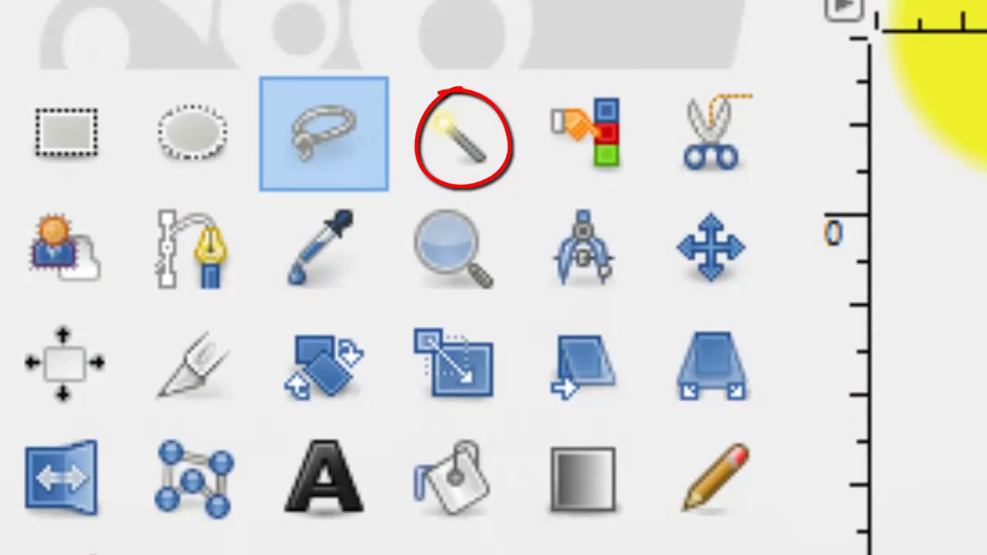
Step: Select the blue sky with the contiguous (fuzzy) selection at threshold 15, and deselect it
left_click(494, 151)
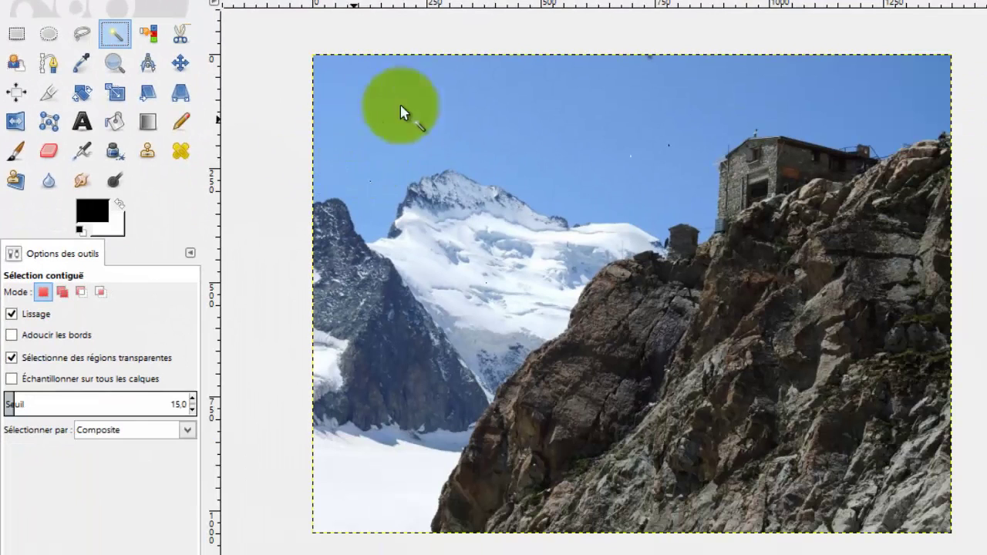
left_click(593, 124)
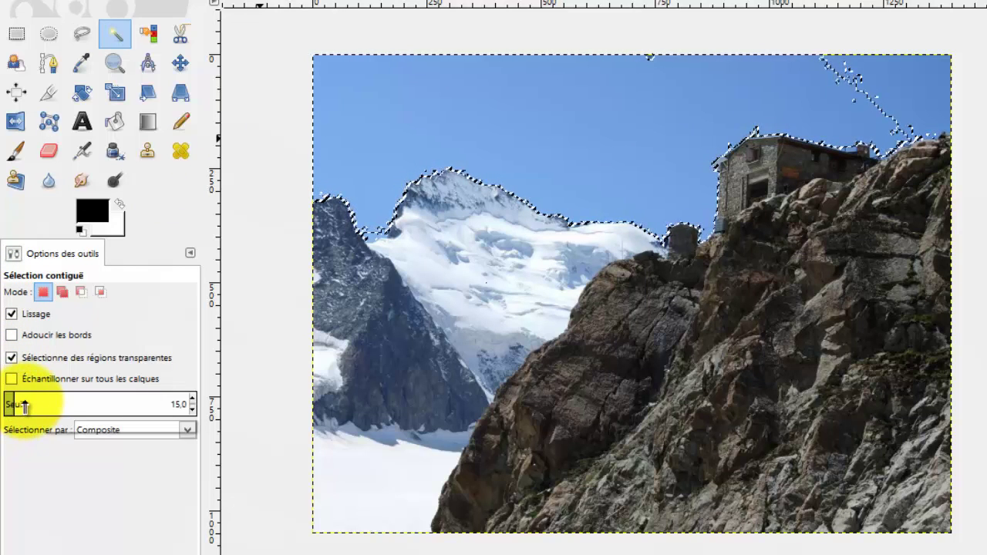
left_click(378, 129)
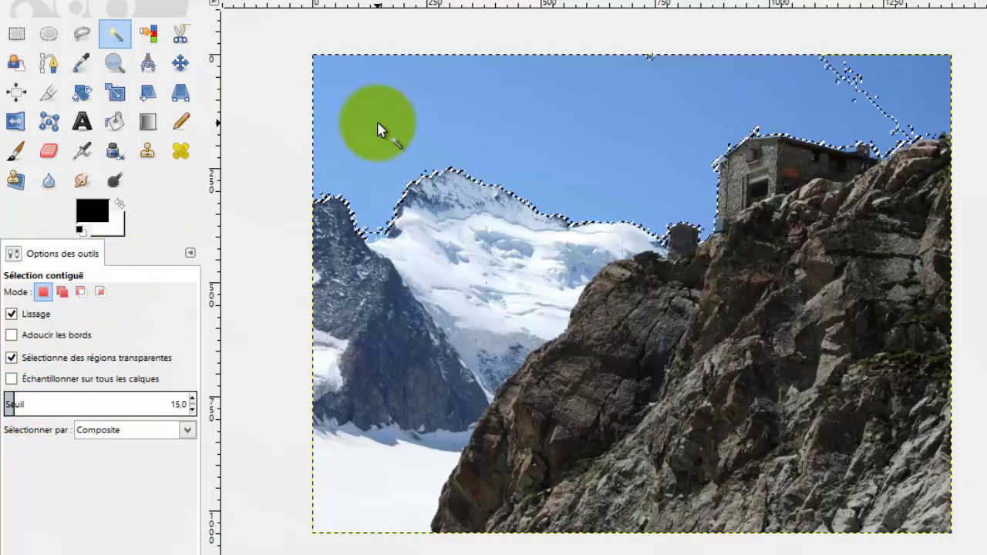
key("ctrl")
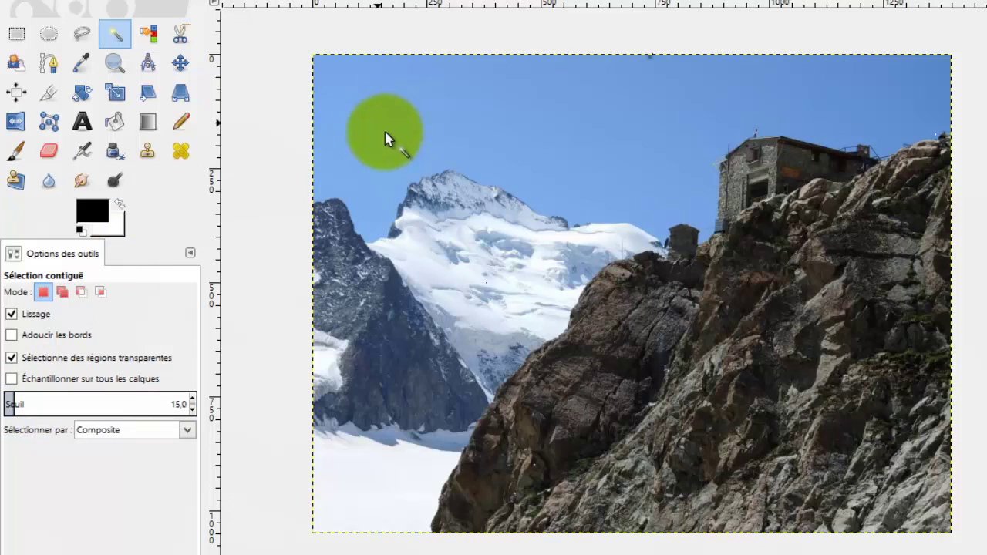
Step: Try contiguous selections of the sky at thresholds 223.4 and 51.8, clearing each selection
left_click_drag(17, 402, 165, 399)
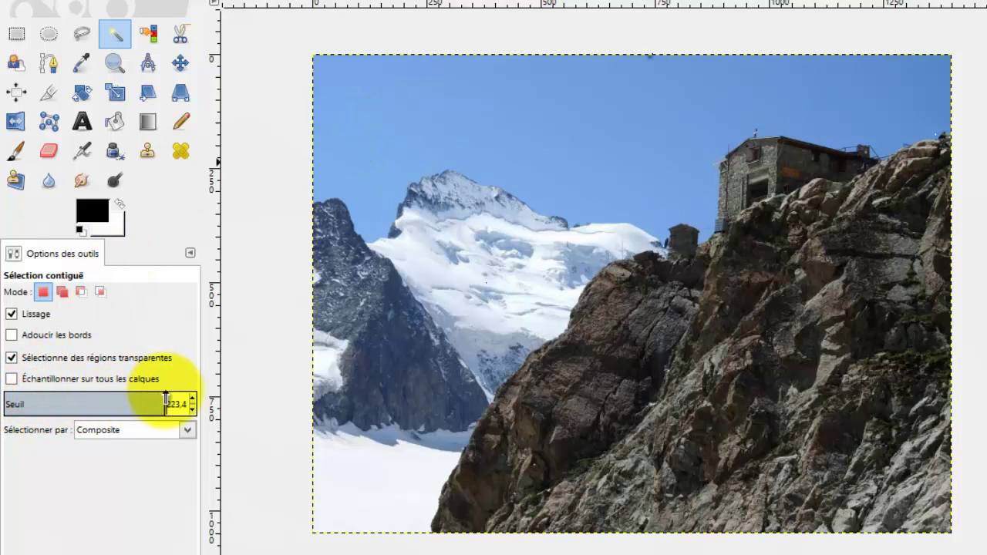
left_click(547, 116)
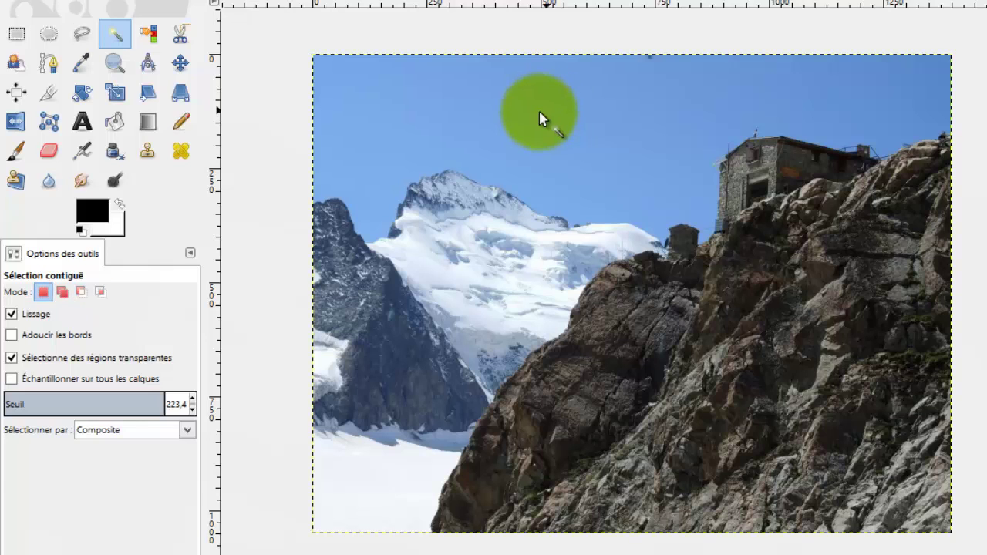
left_click(44, 402)
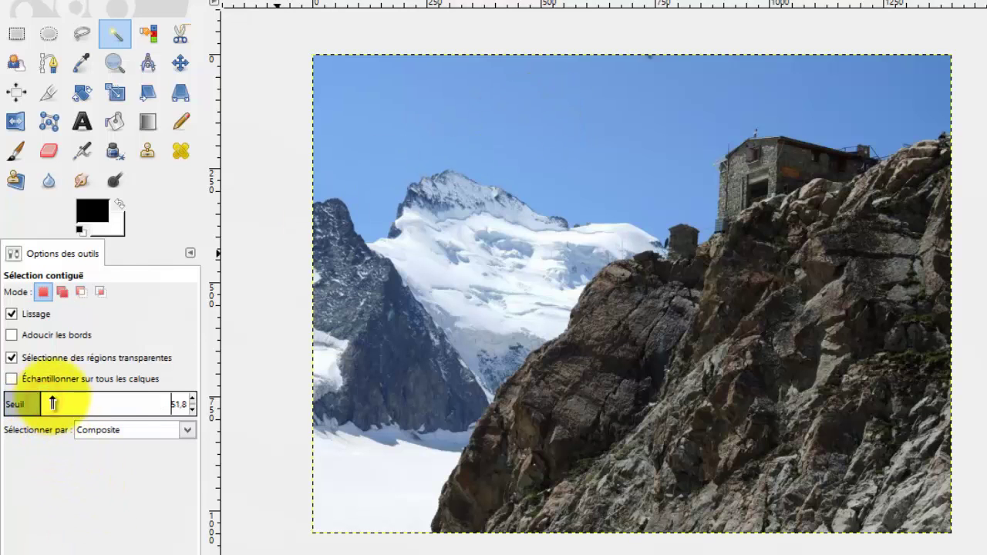
left_click(474, 114)
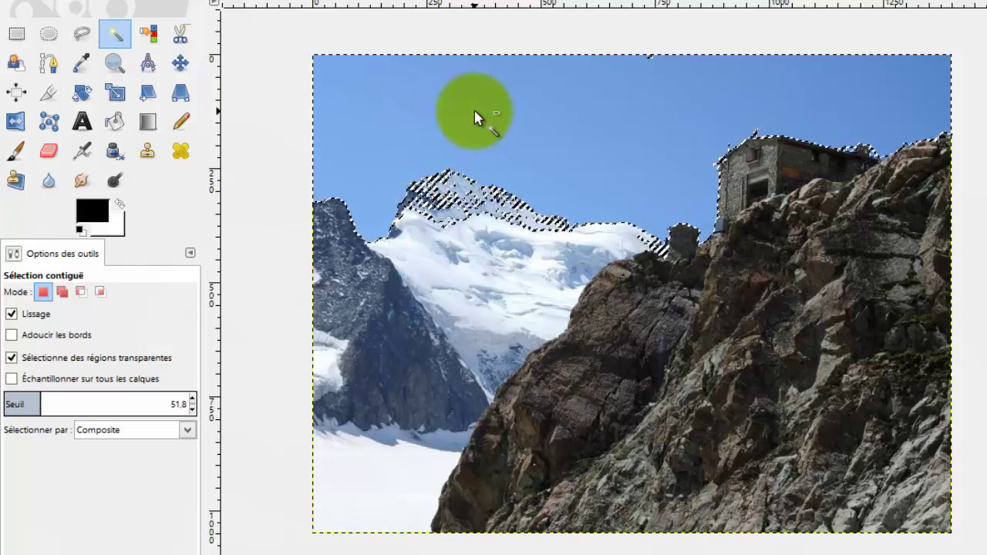
key("ctrl+shift+a")
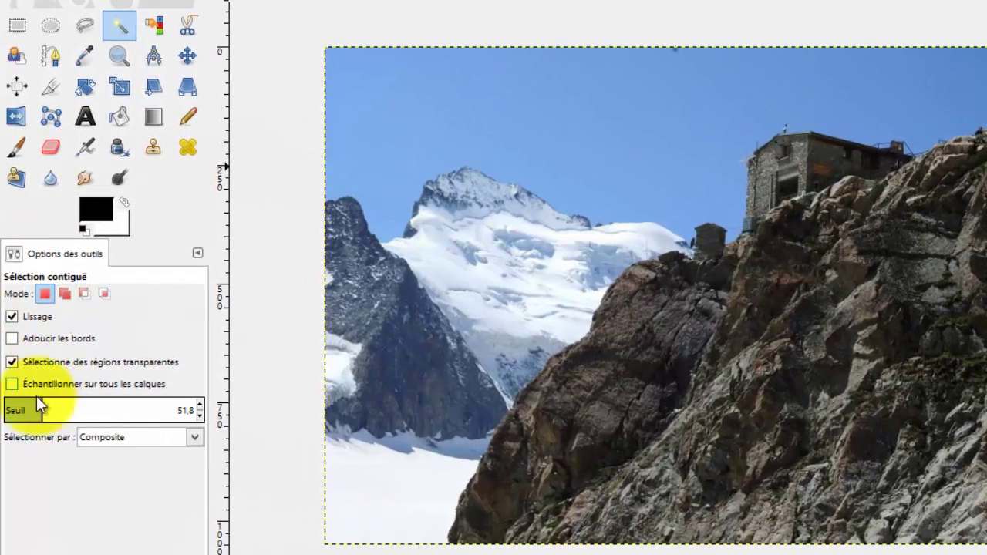
Step: Select the sky contiguously at threshold 30.3, and sample the dark rock by the small hut in subtract mode
left_click(618, 95)
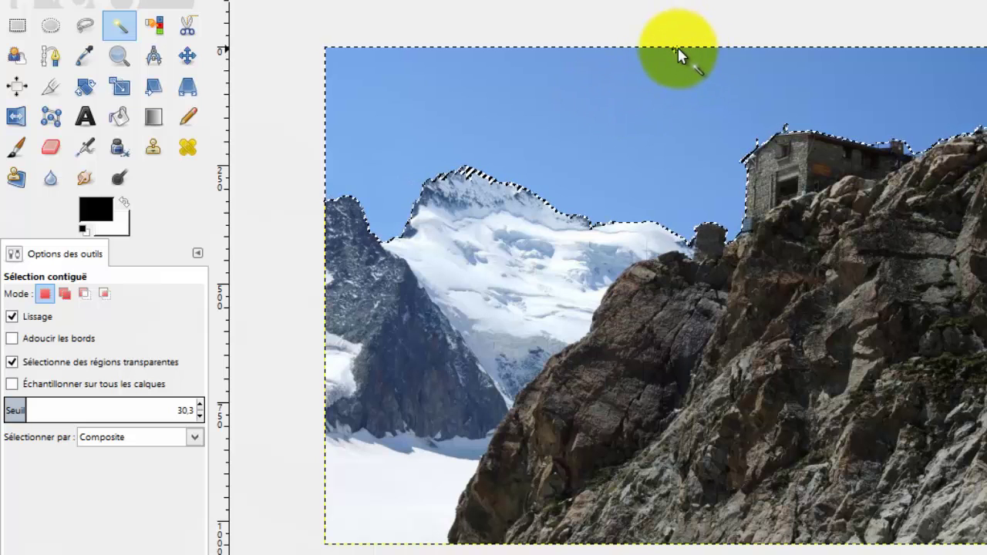
left_click(708, 71)
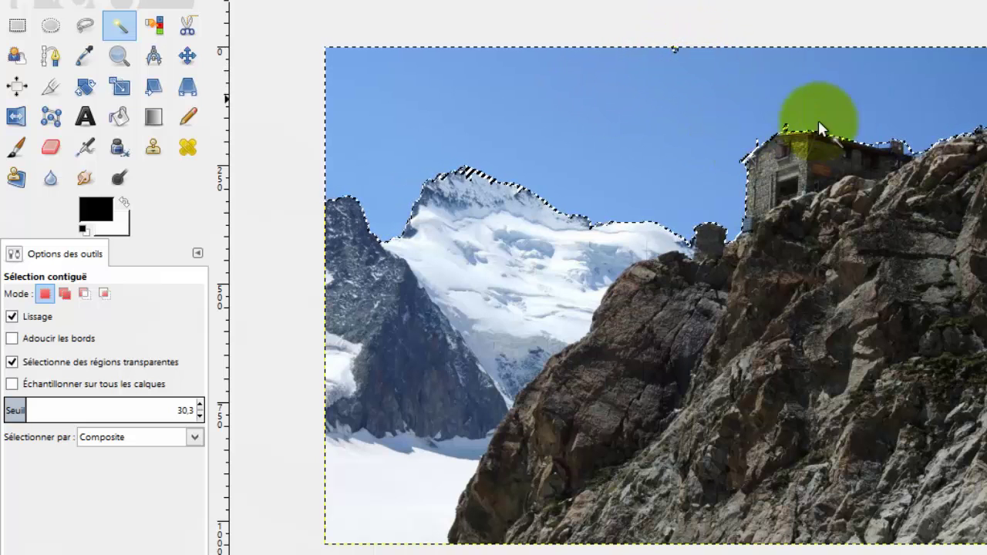
left_click(702, 250, "ctrl")
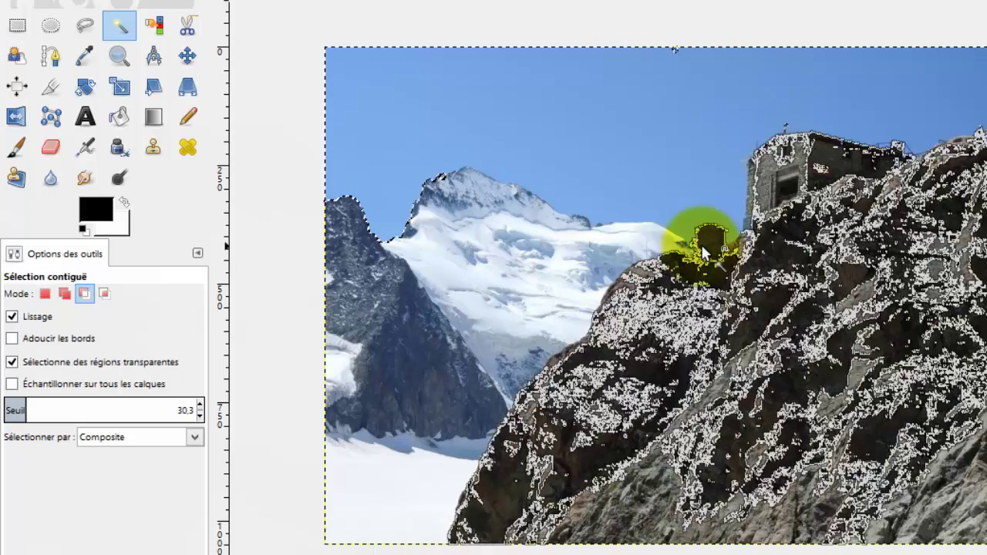
Step: Select the sky's blue areas across the image with Select by Color at threshold 15
left_click(155, 24)
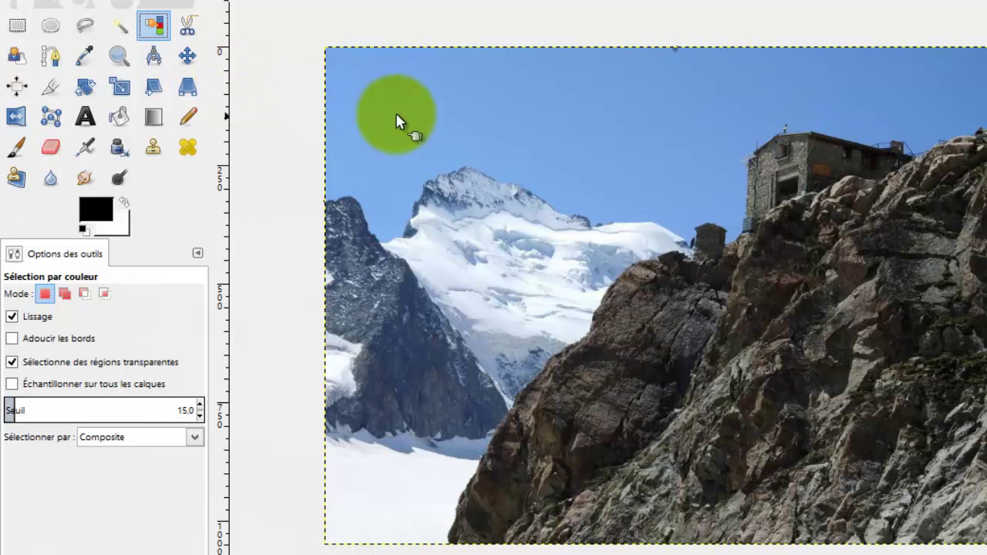
left_click(588, 106)
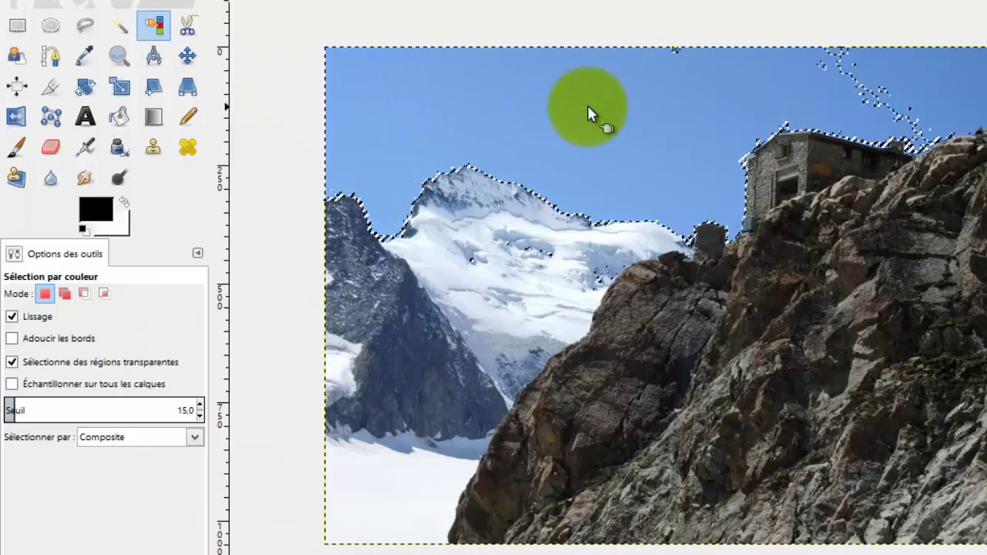
Step: Clear the color selection, and trace the snow-side edge of the rock with Intelligent Scissors up to the small hut's roof
key("ctrl+shift")
left_click(588, 106, "ctrl+shift")
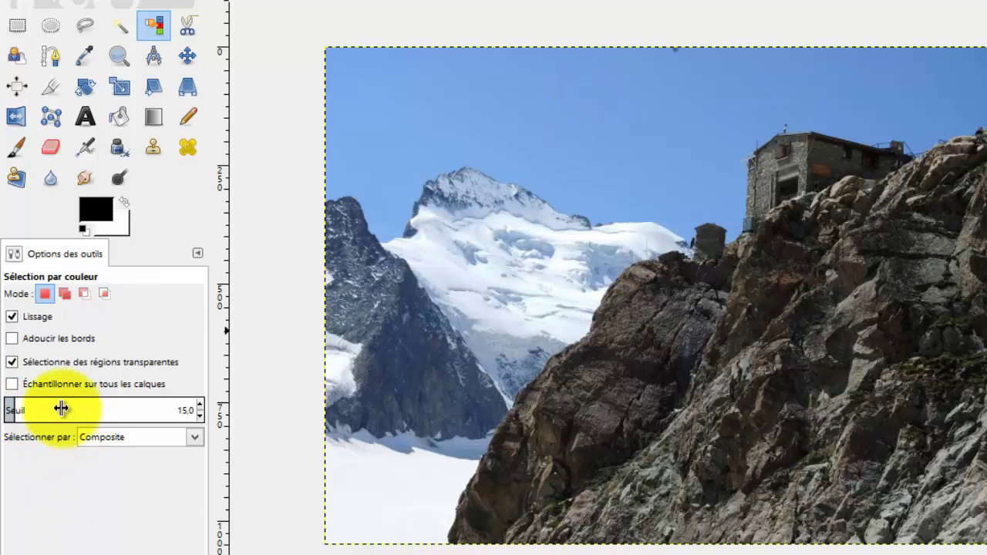
left_click(189, 26)
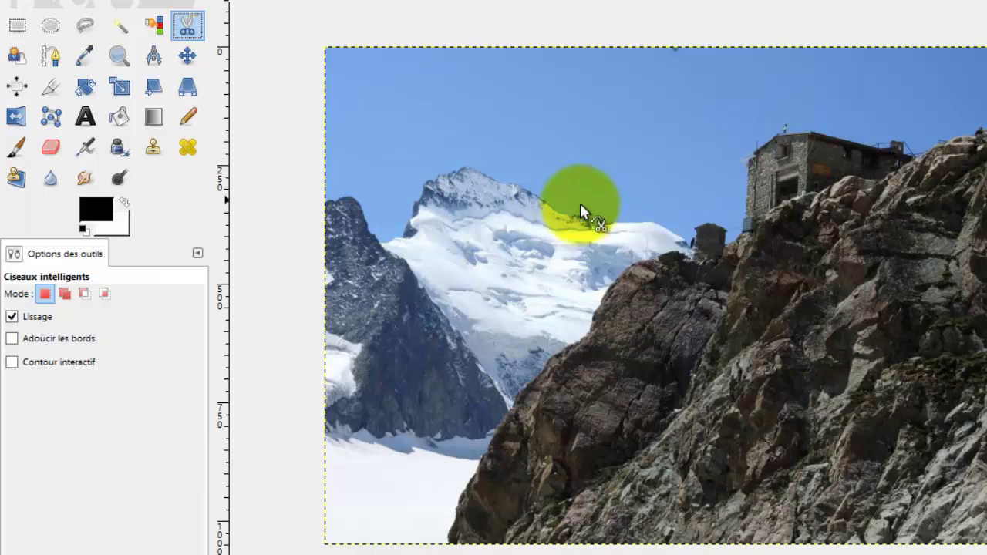
scroll(580, 203, "up", 3)
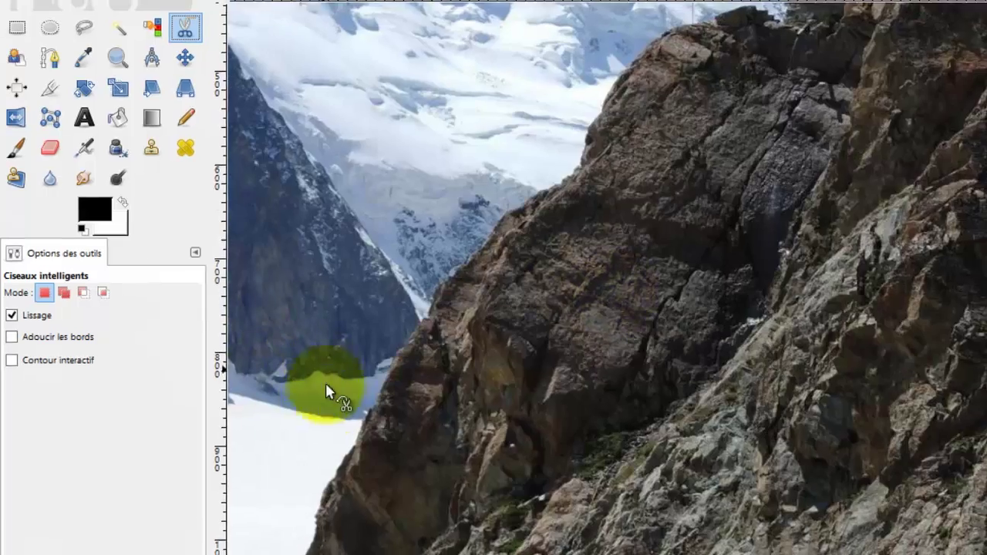
left_click(380, 411)
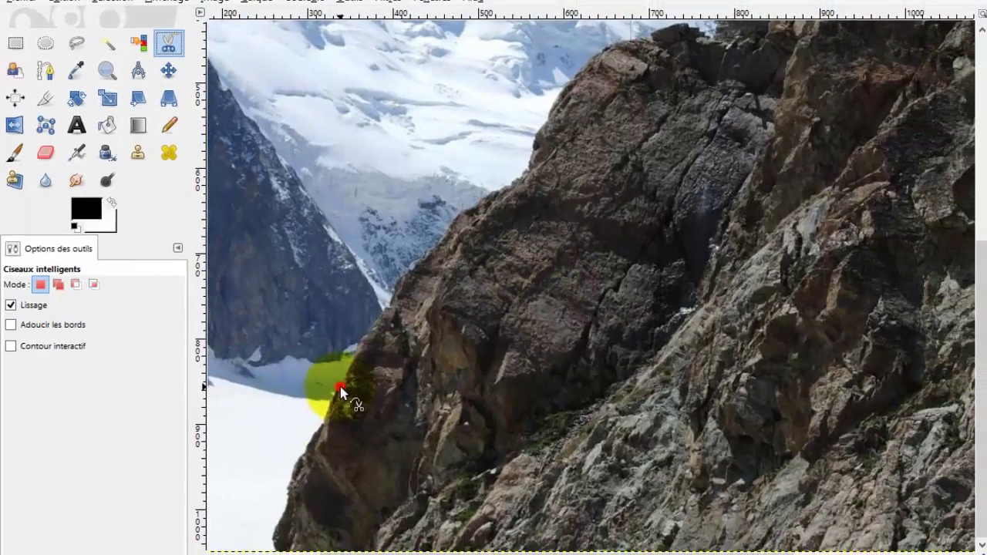
left_click(414, 224)
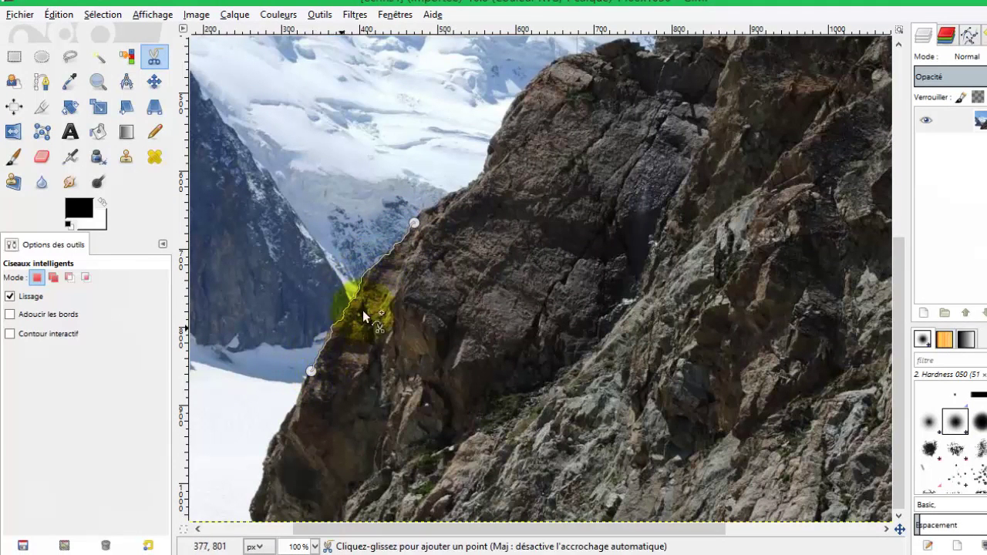
left_click(511, 104)
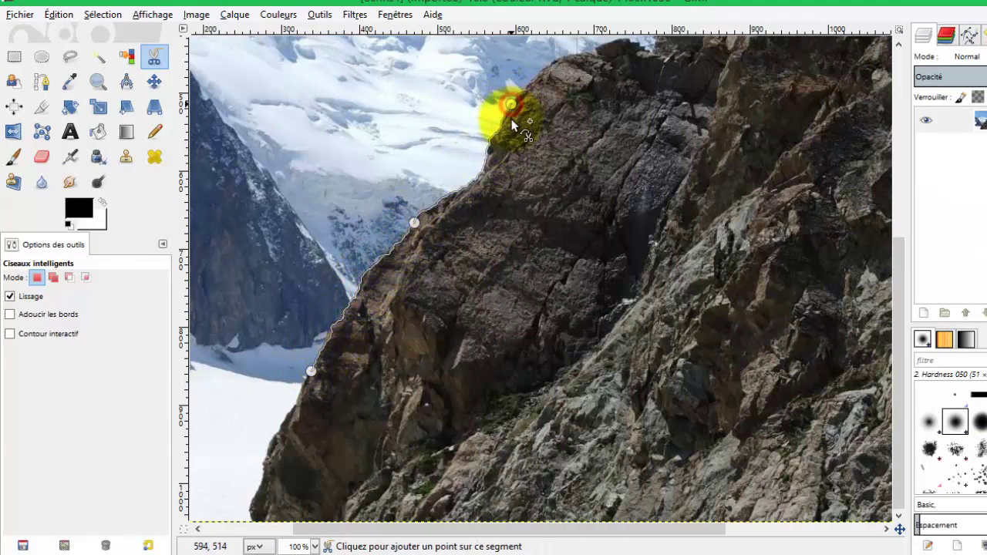
scroll(565, 130, "up", 3)
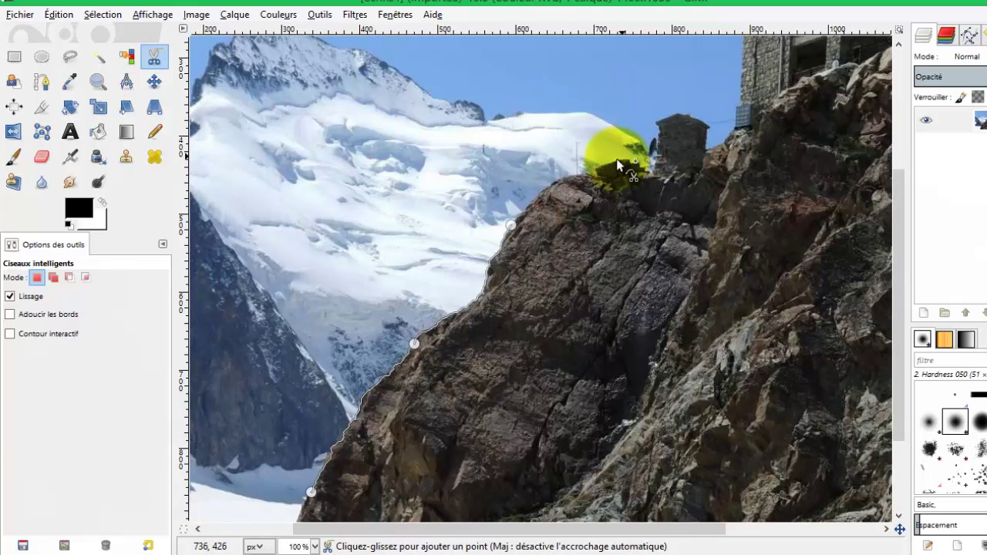
left_click(614, 165)
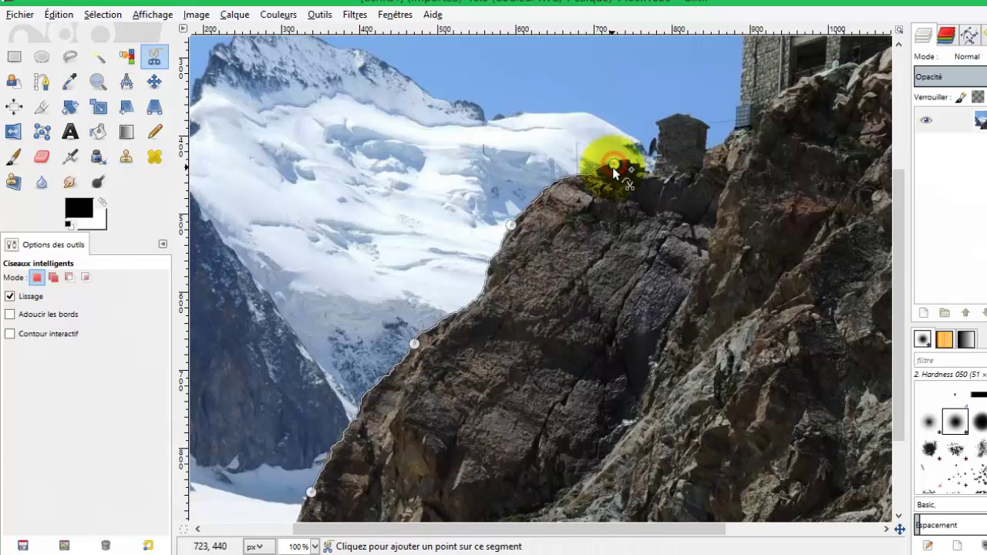
left_click(654, 120)
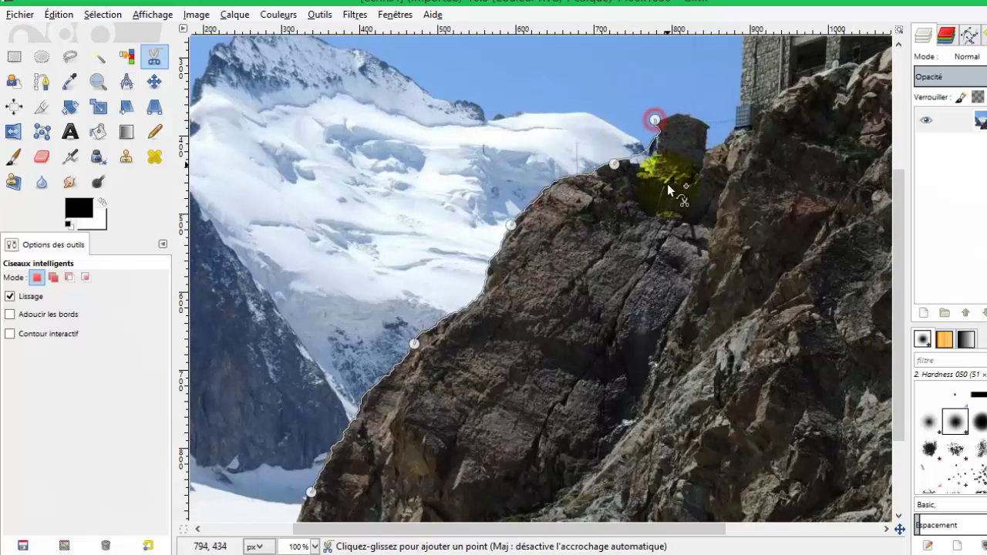
Step: Close the scissors outline around the small hut and across the dark rock face, and convert it to a selection
left_click(716, 151)
left_click(704, 283)
left_click(497, 440)
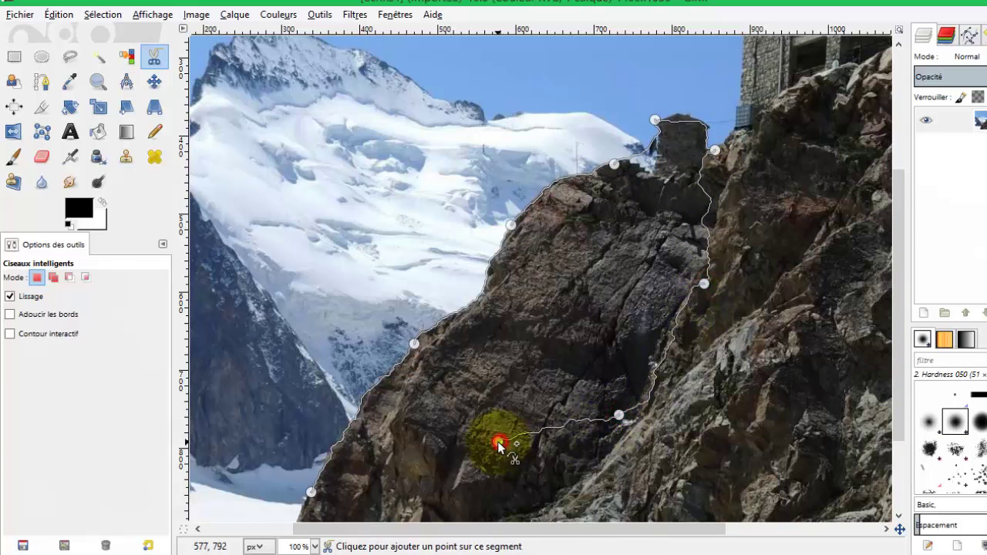
scroll(494, 432, "down", 3)
left_click(311, 372)
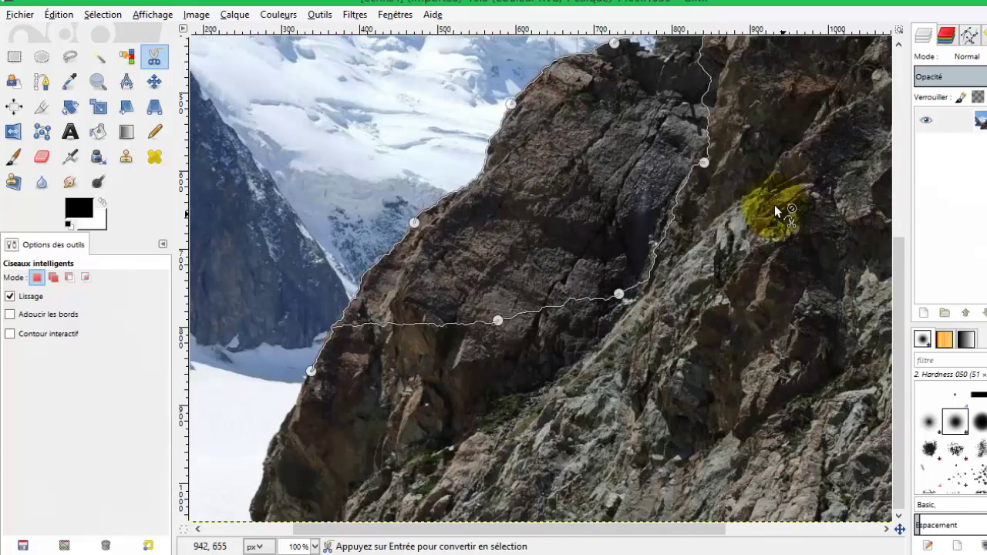
scroll(774, 204, "up", 3)
left_click(565, 281)
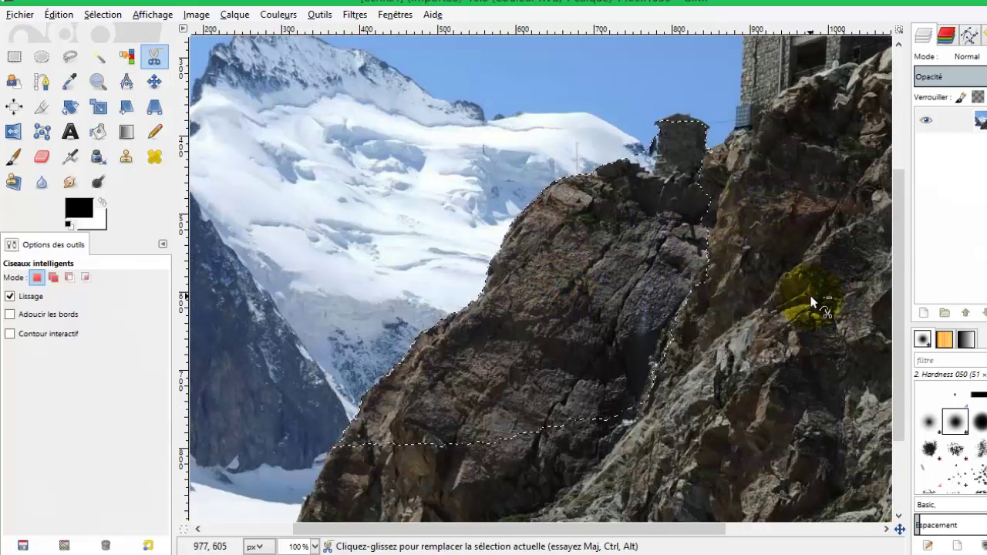
Step: Deselect the rock area, and draw a five-node path over the glacier with the Paths tool
key("ctrl+shift")
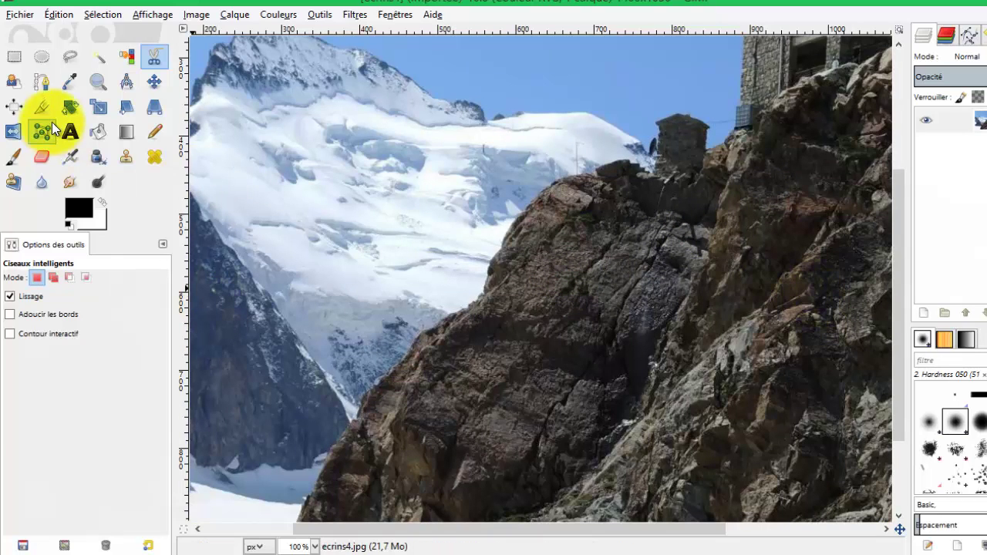
left_click(51, 78)
left_click(338, 118)
left_click(383, 114)
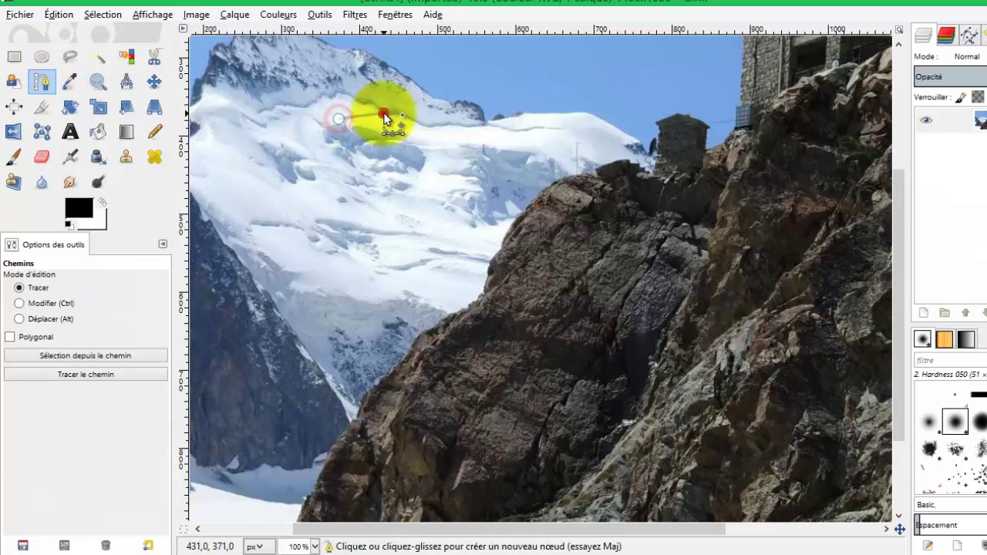
left_click(548, 142)
left_click(475, 200)
left_click(364, 179)
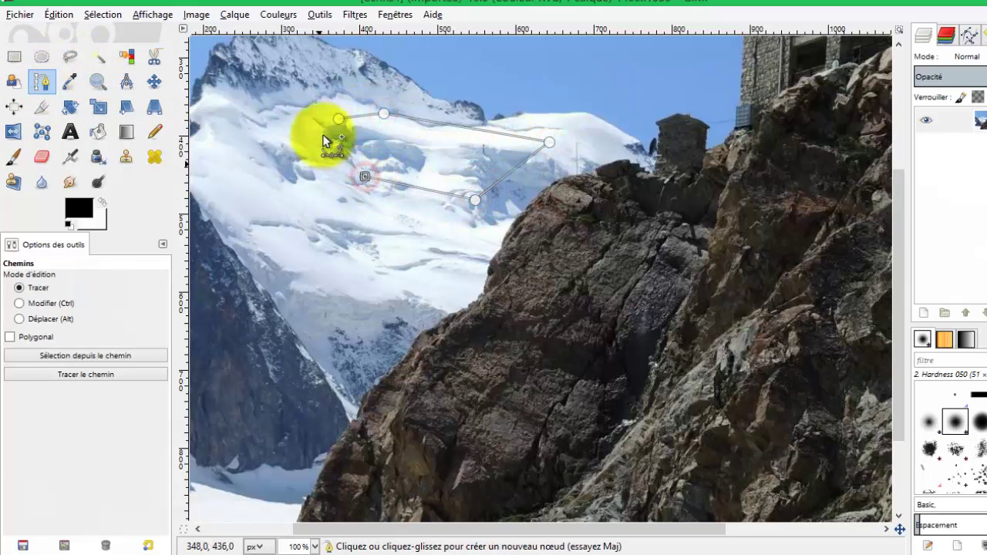
Step: Create a selection from the glacier path, and deselect it
left_click(103, 15)
left_click(136, 125)
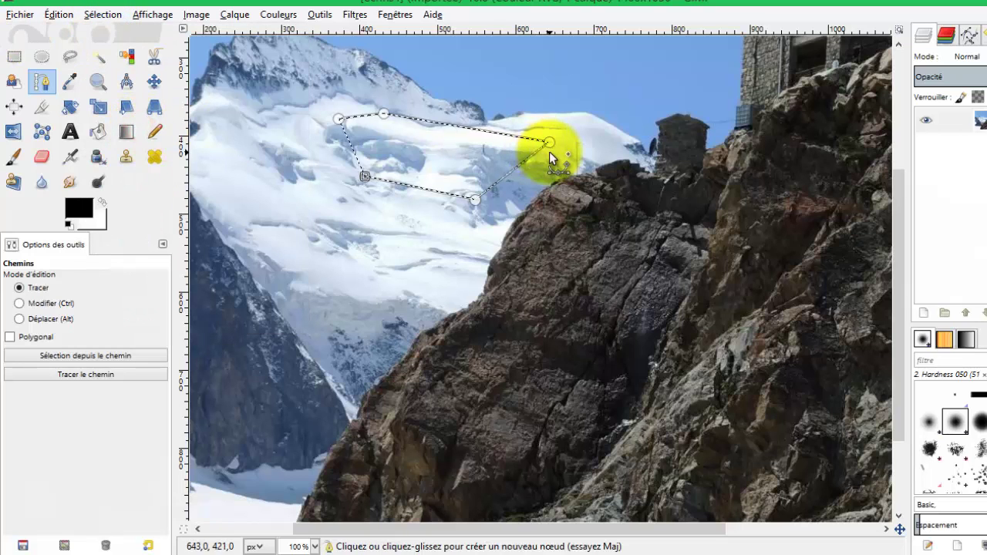
key("ctrl+shift+a")
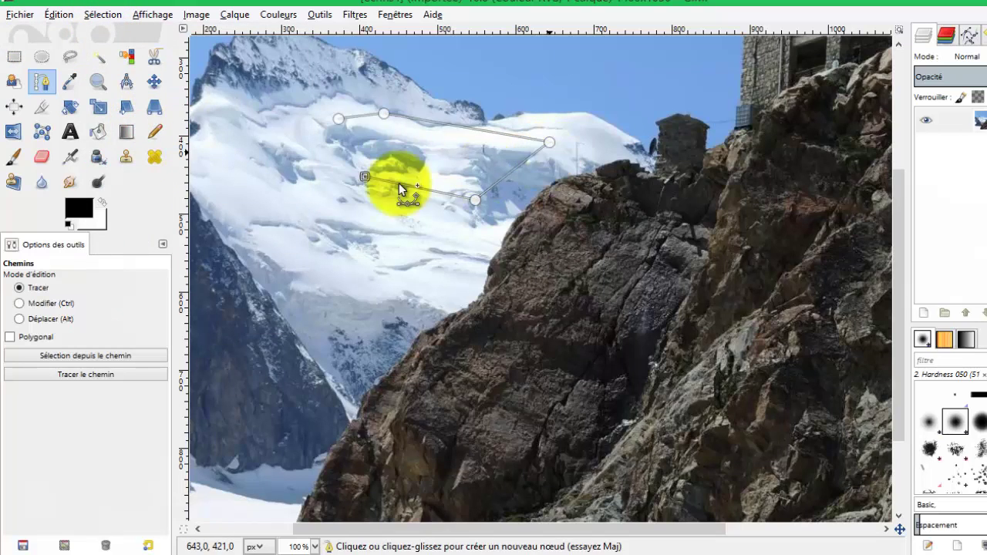
Step: Draw a 952 × 352 px rectangular selection over the sky and large hut, and move it to position 36, 40
left_click(126, 58)
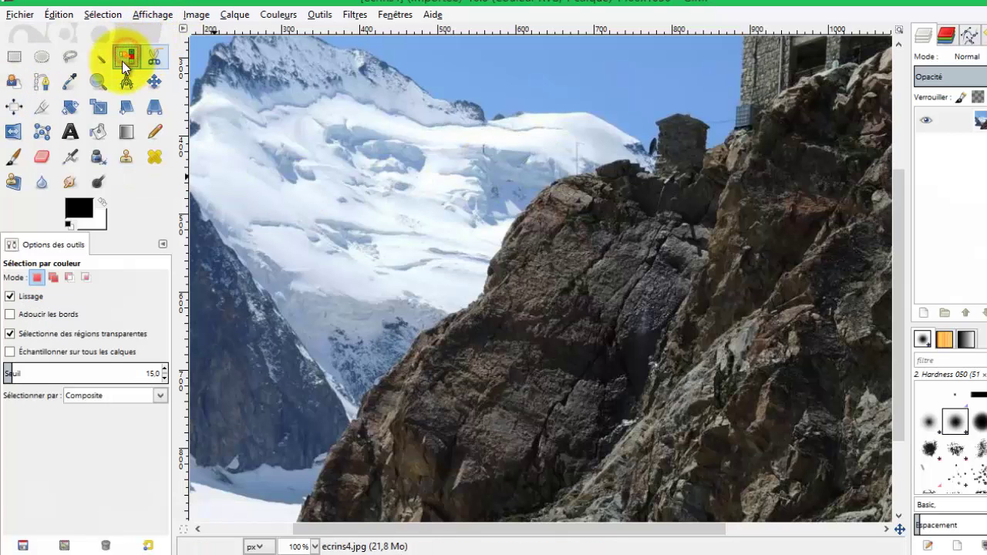
left_click(14, 57)
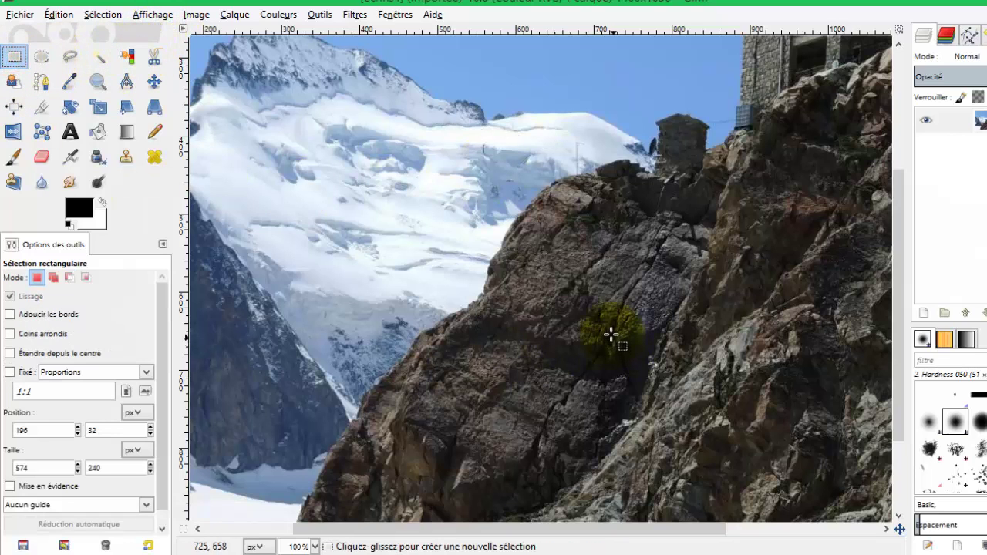
key("shift+ctrl+j")
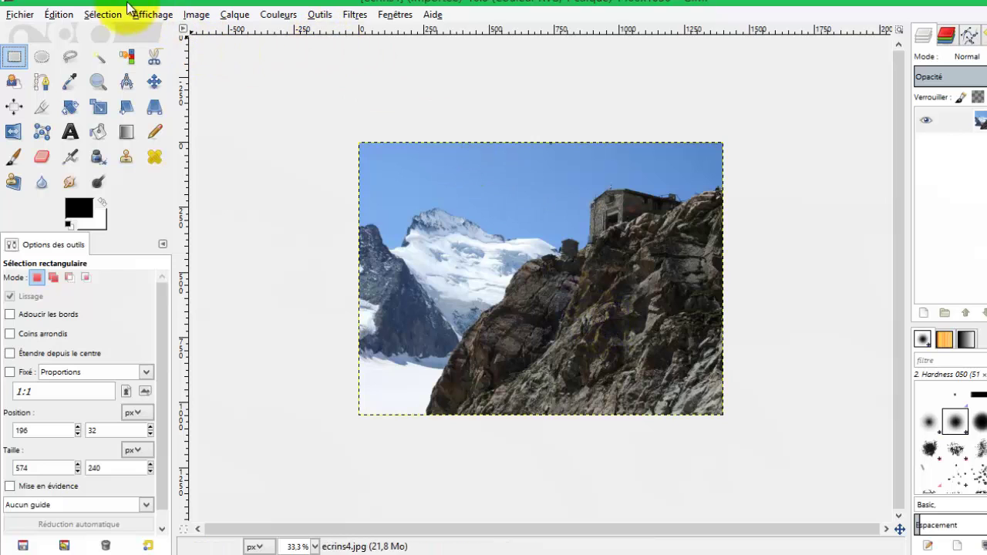
key("plus")
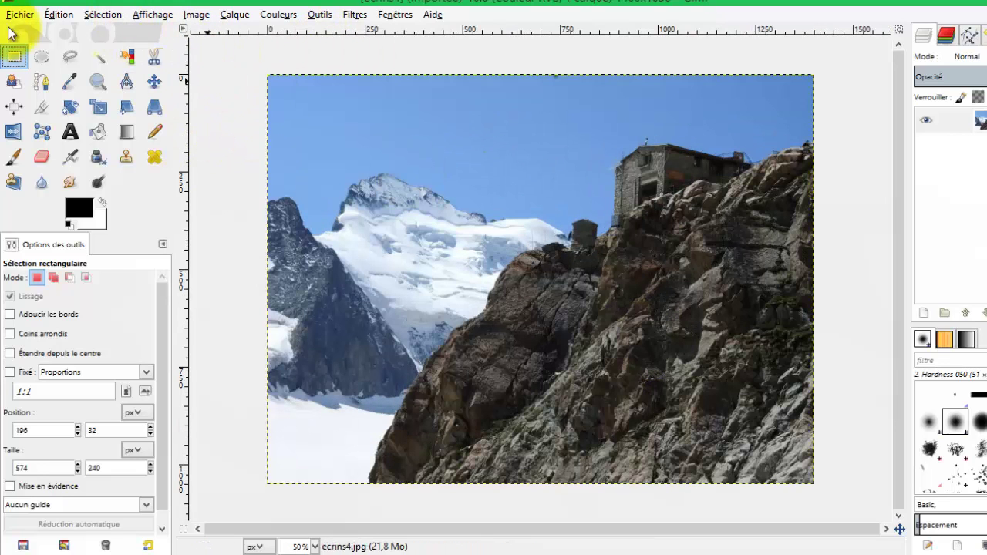
left_click_drag(372, 112, 744, 249)
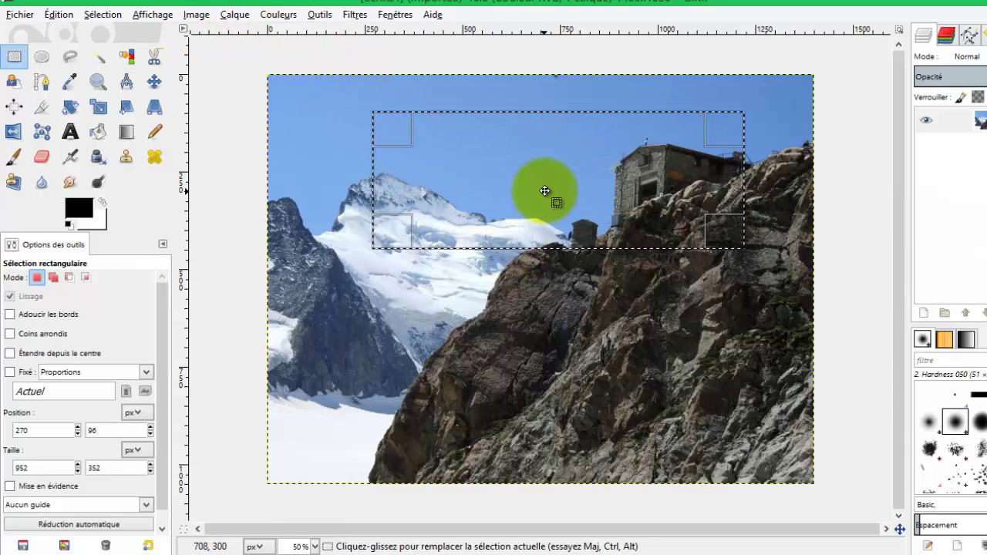
left_click_drag(519, 178, 428, 157)
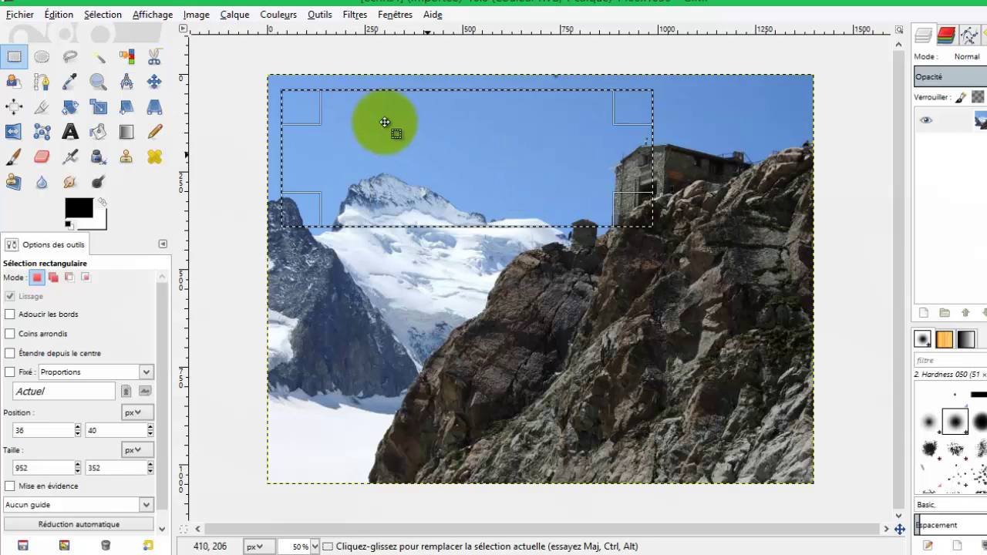
Step: Invert the rectangular selection and invert it back, and deselect it
left_click(102, 17)
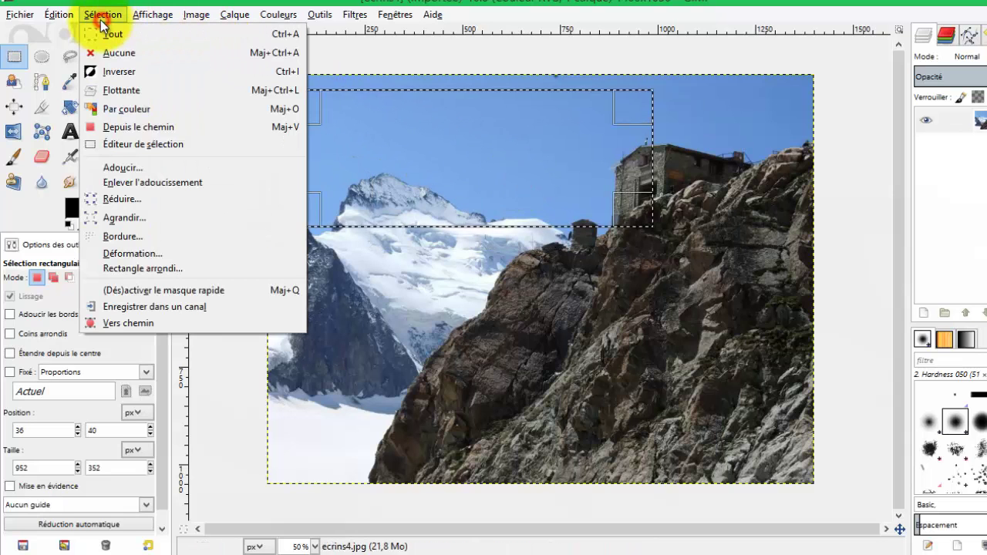
left_click(121, 66)
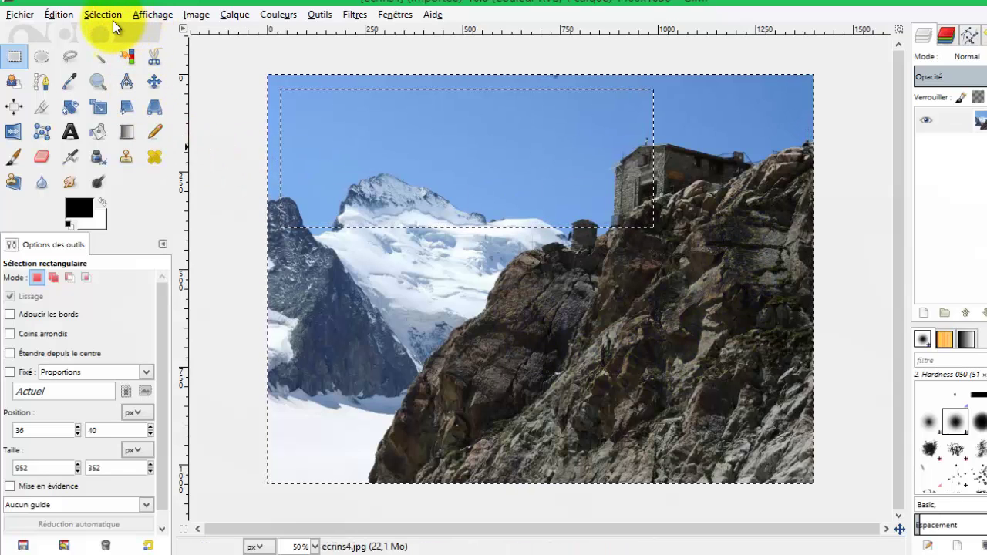
key("ctrl+i")
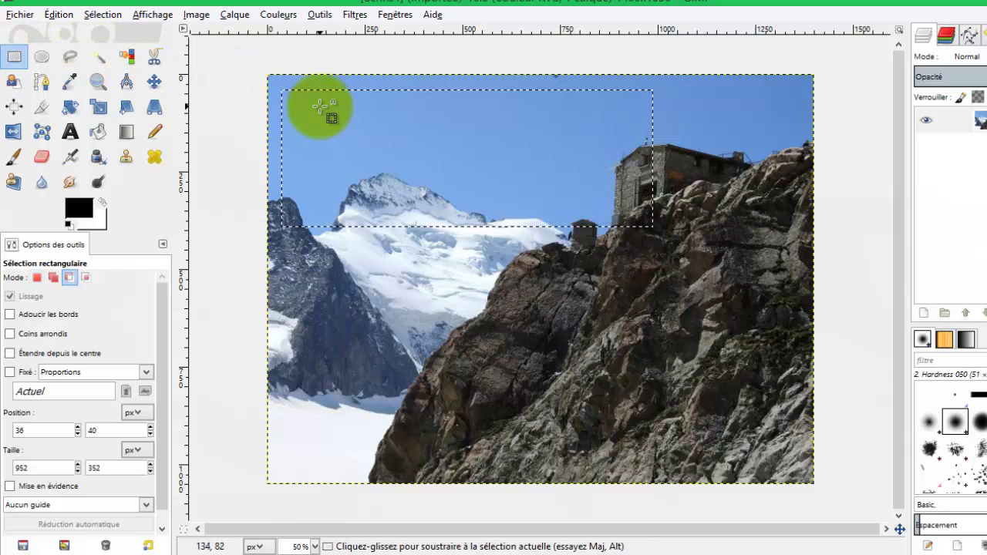
key("ctrl+shift+a")
Step: Draw a 288 × 180 px rectangular selection at position 160, 104, and open the Selection Editor
left_click_drag(330, 115, 442, 184)
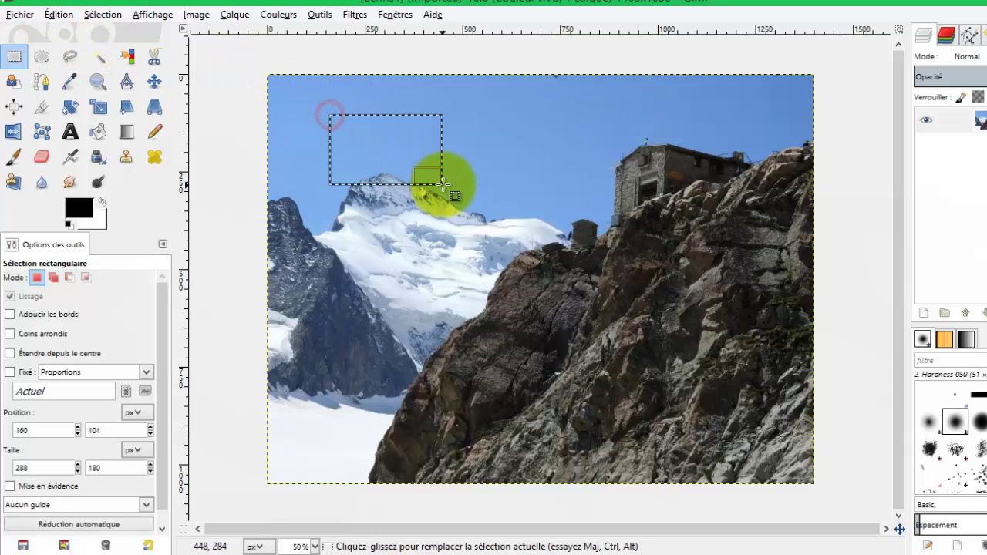
left_click(97, 17)
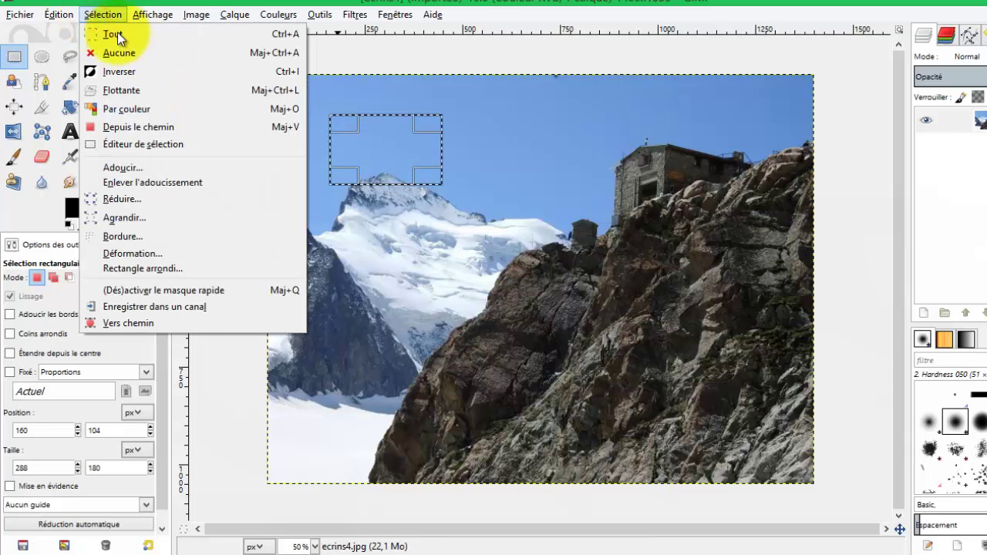
left_click(170, 145)
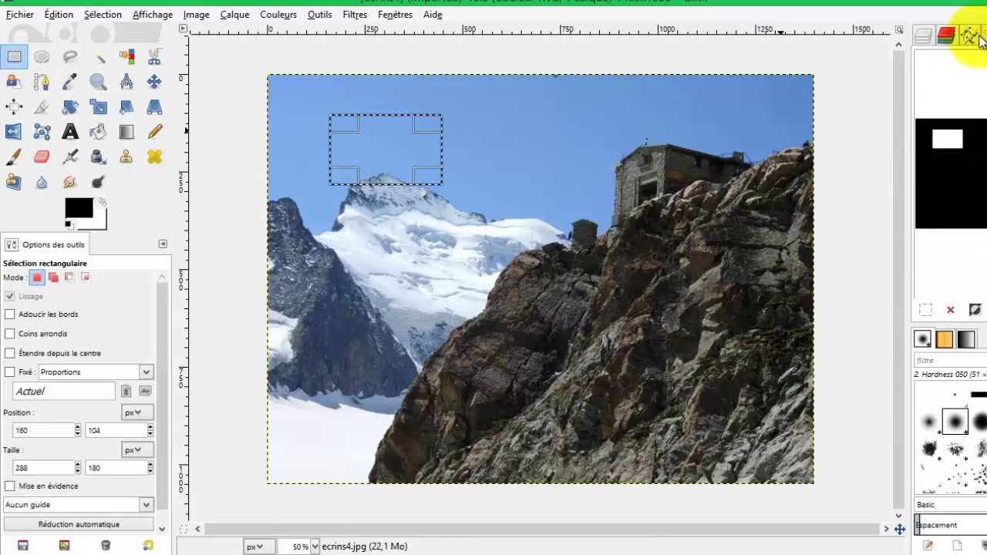
Step: Detach the Selection Editor into its own window, and close it
mouse_move(969, 36)
left_mouse_down()
mouse_move(925, 17)
mouse_move(976, 4)
mouse_move(962, 44)
left_mouse_up()
left_click(973, 77)
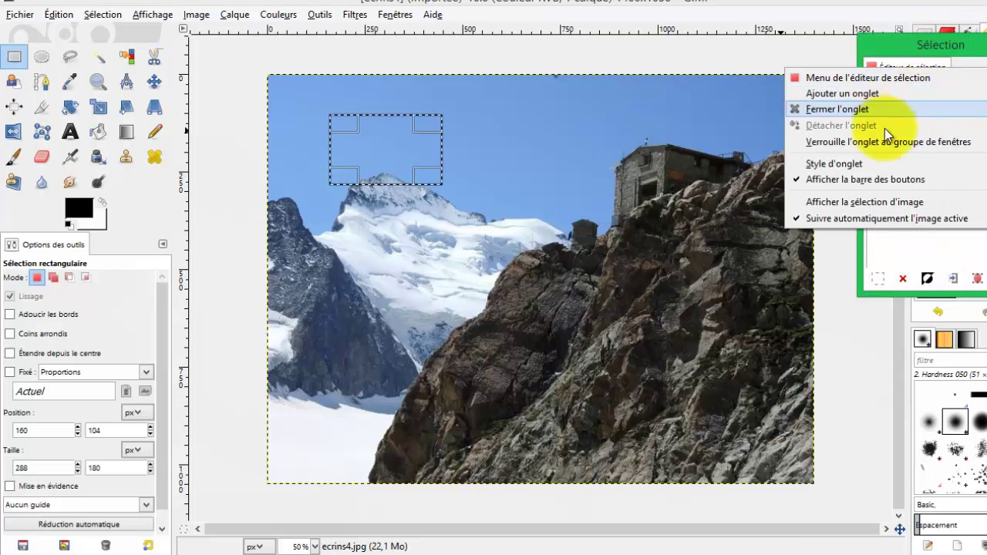
left_click(882, 143)
left_click(853, 84)
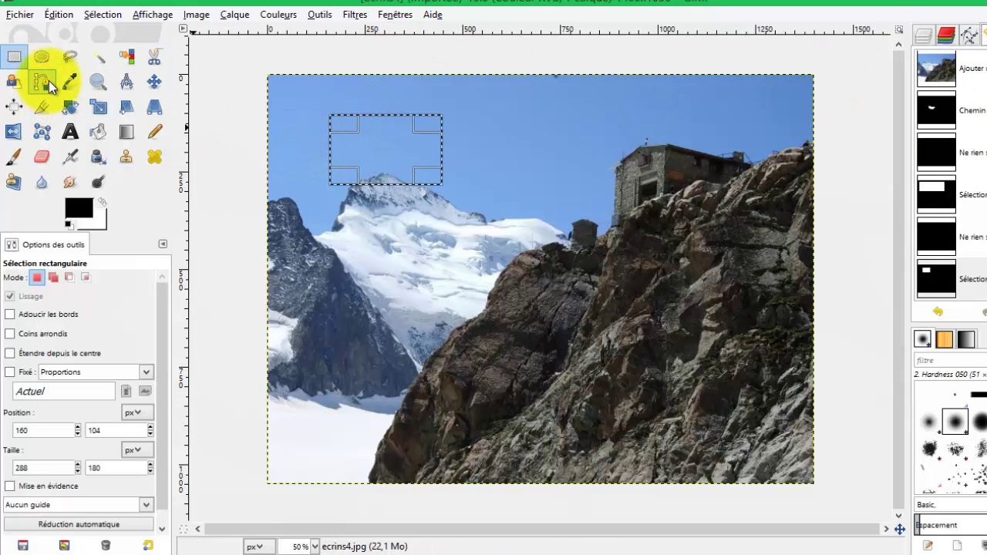
Step: Replace the selection with a 524 × 296 px rectangle above the snowy peak, and subtract a 258 × 152 px rectangle from it
left_click(104, 16)
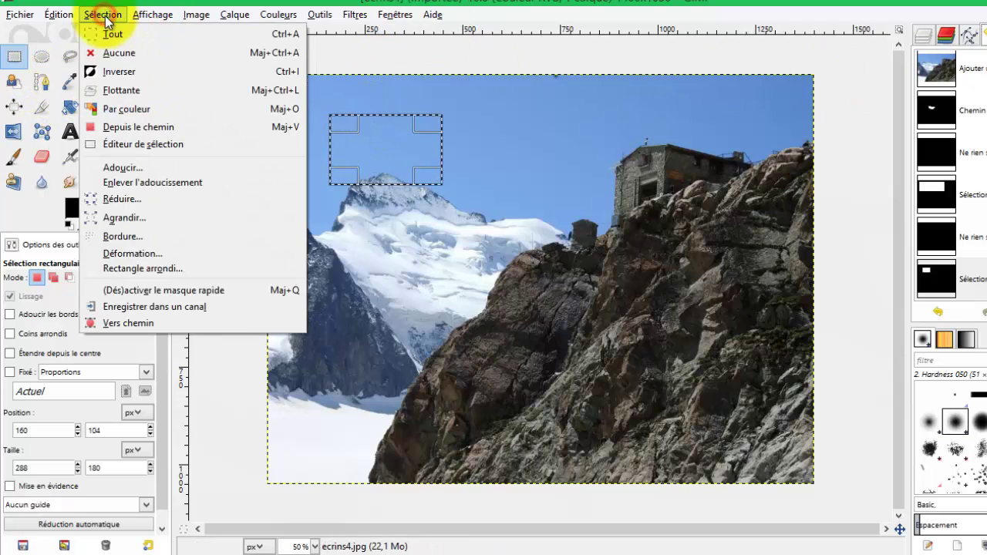
left_click(121, 52)
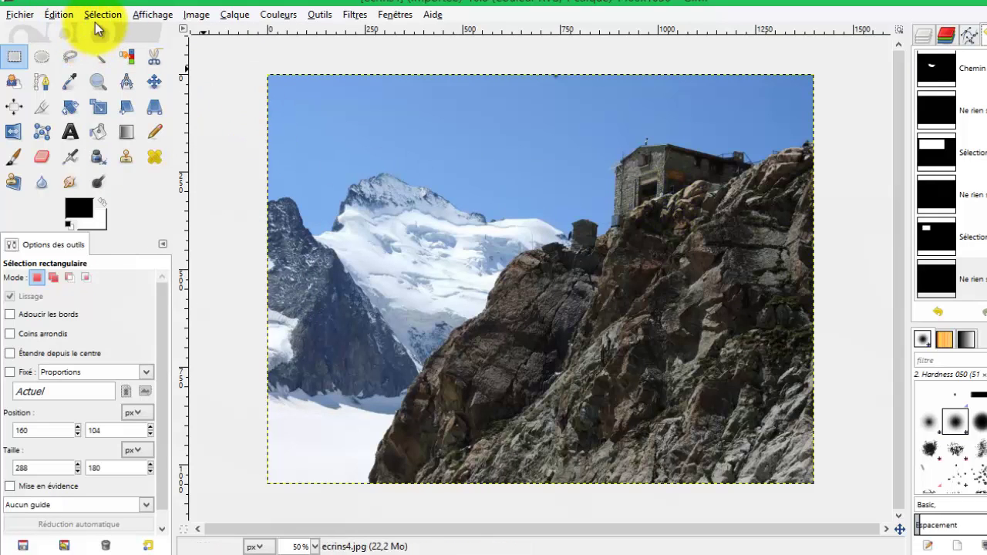
left_click_drag(324, 84, 528, 198)
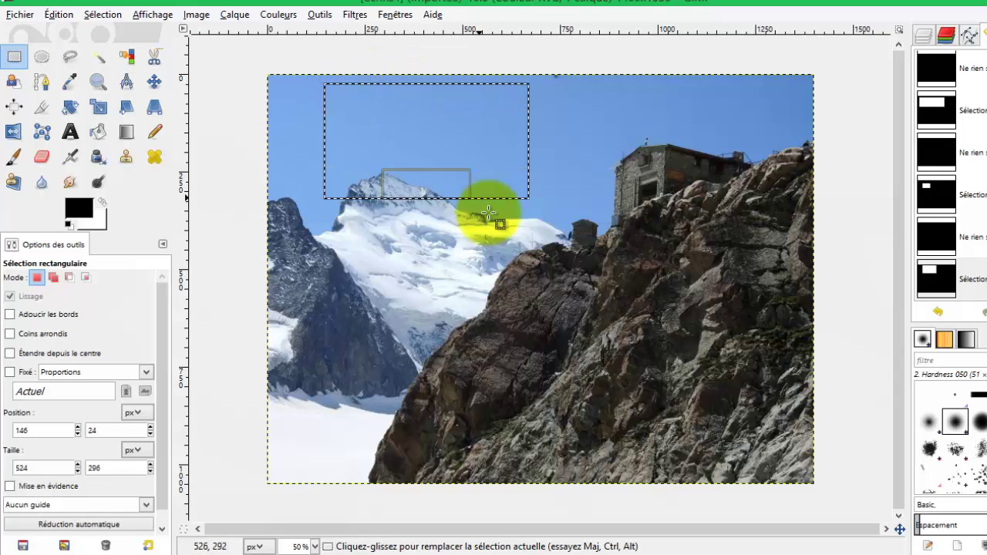
left_click_drag(403, 123, 494, 186)
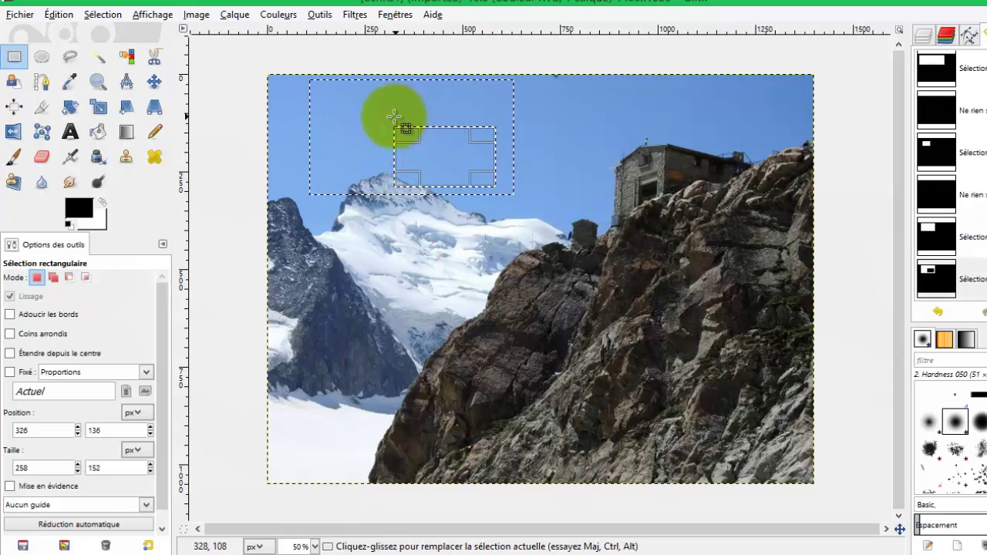
Step: Add a 154 × 132 px rectangle at position 184, 68 to the selection, and move the selection outline down over the glacier
left_click_drag(338, 100, 397, 150)
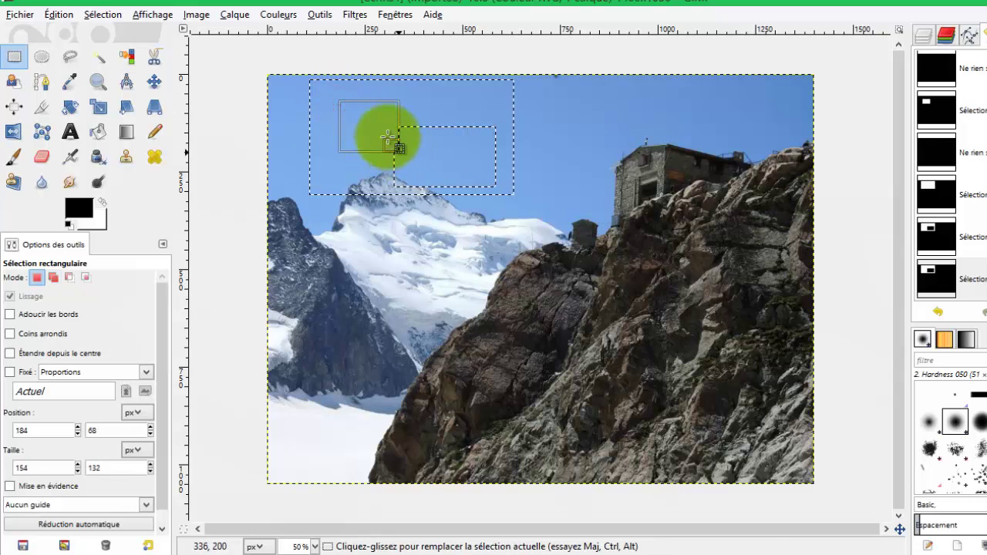
left_click_drag(439, 101, 463, 257)
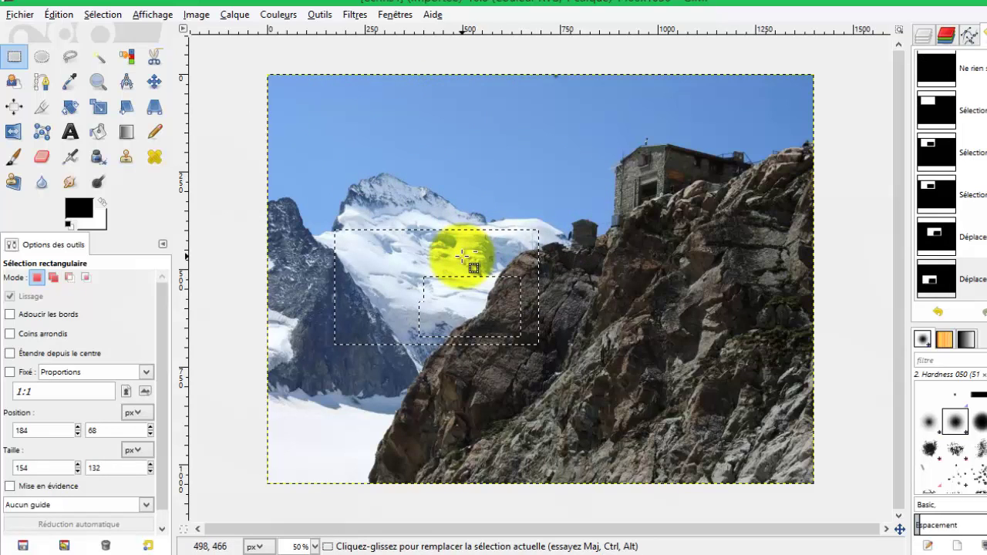
Step: Deselect everything, display the layer list, and review the available selection commands
left_click(463, 257)
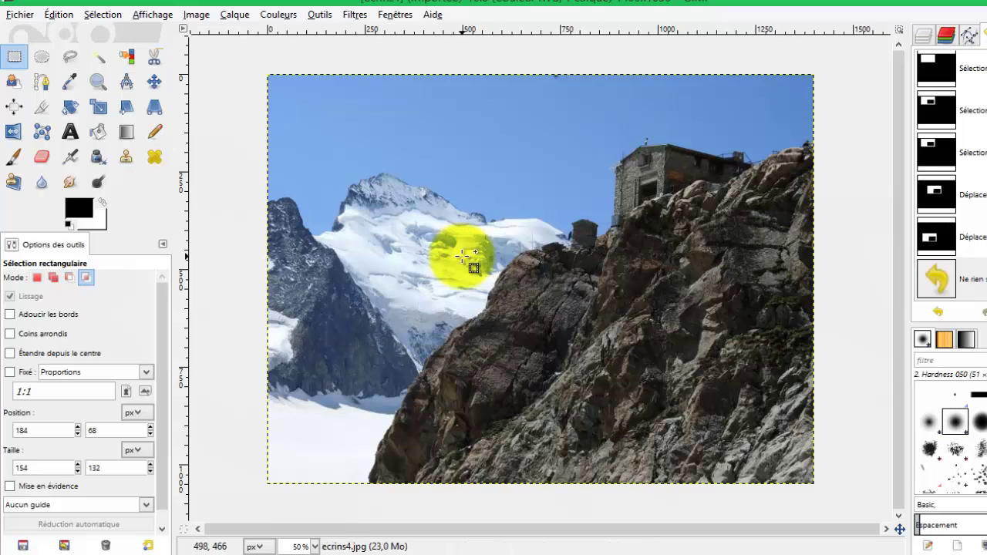
left_click(922, 36)
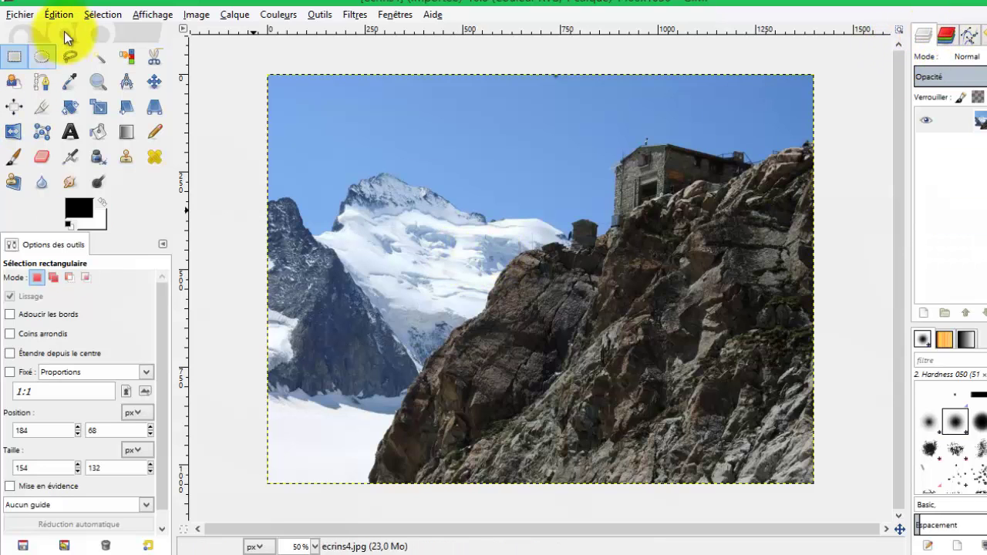
left_click(103, 16)
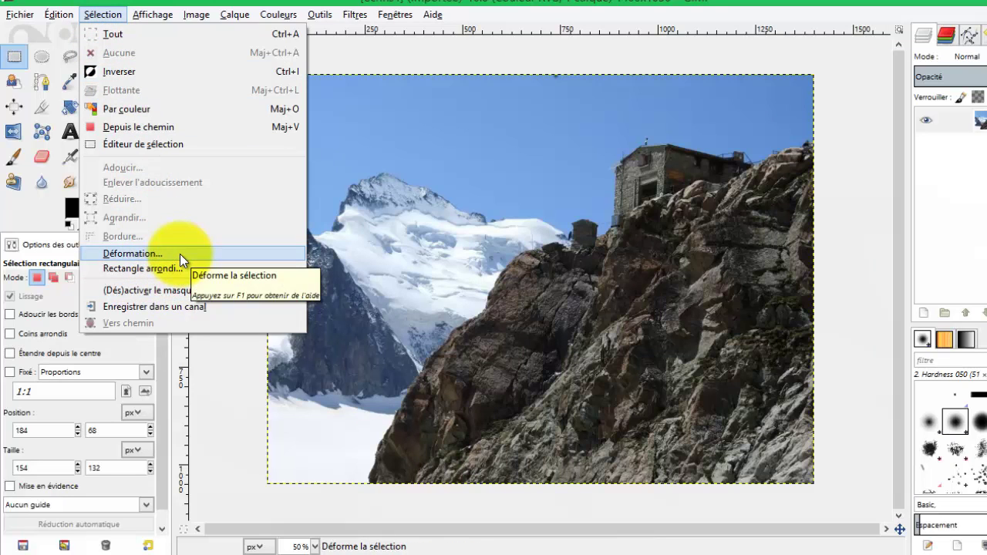
left_click(173, 36)
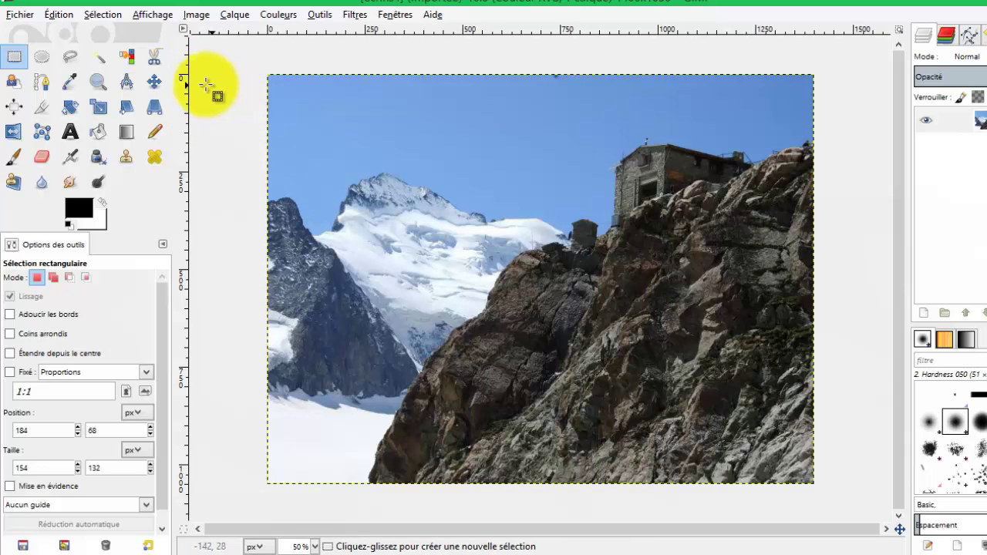
Step: Outline a closed, boat-shaped area of sky above the snowy peak with the Intelligent Scissors and convert the outline into a selection
left_click(152, 62)
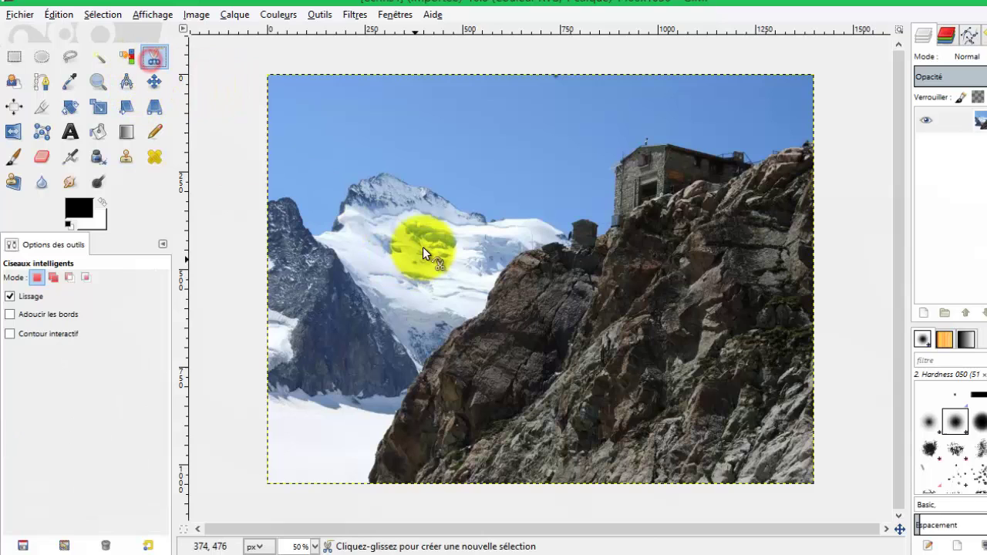
left_click(371, 116)
left_click(485, 128)
left_click(540, 107)
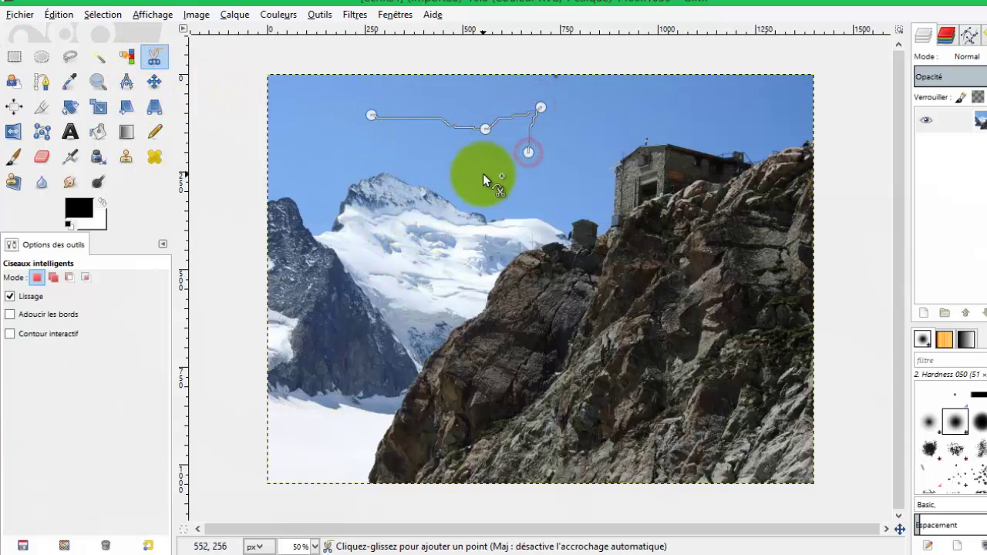
left_click(483, 174)
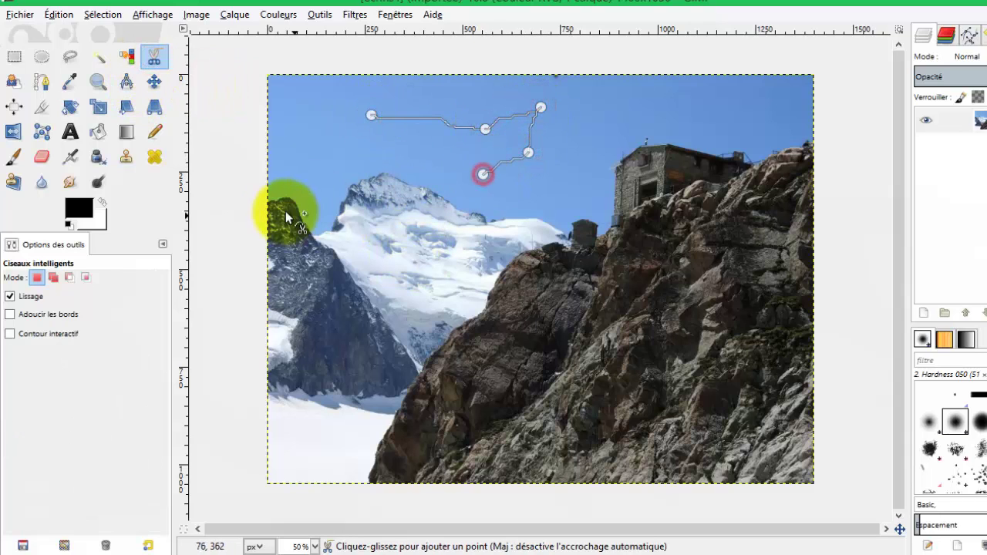
left_click(372, 117)
left_click(482, 144)
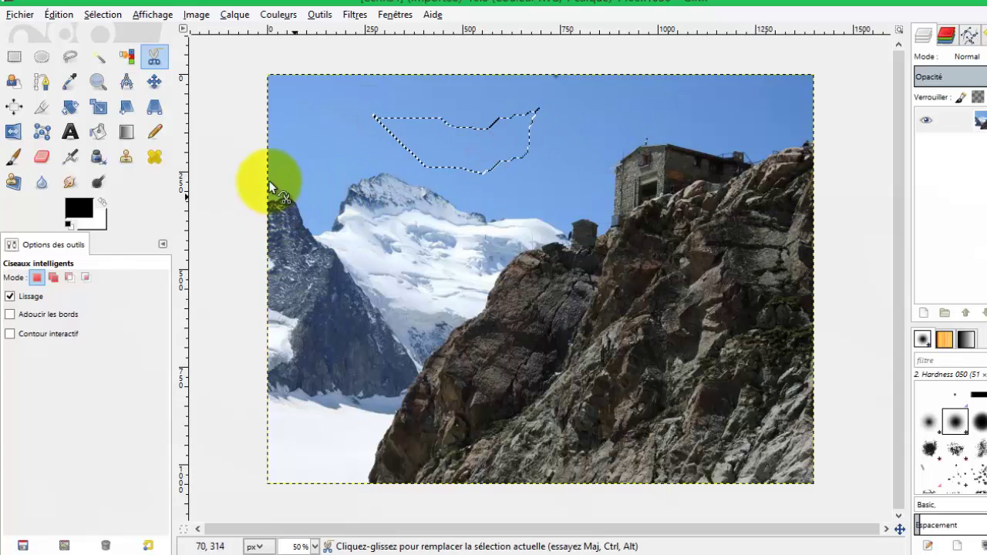
Step: Convert the scissors selection to a path, clear the selection, and activate the new path for editing
left_click(102, 19)
left_click(131, 324)
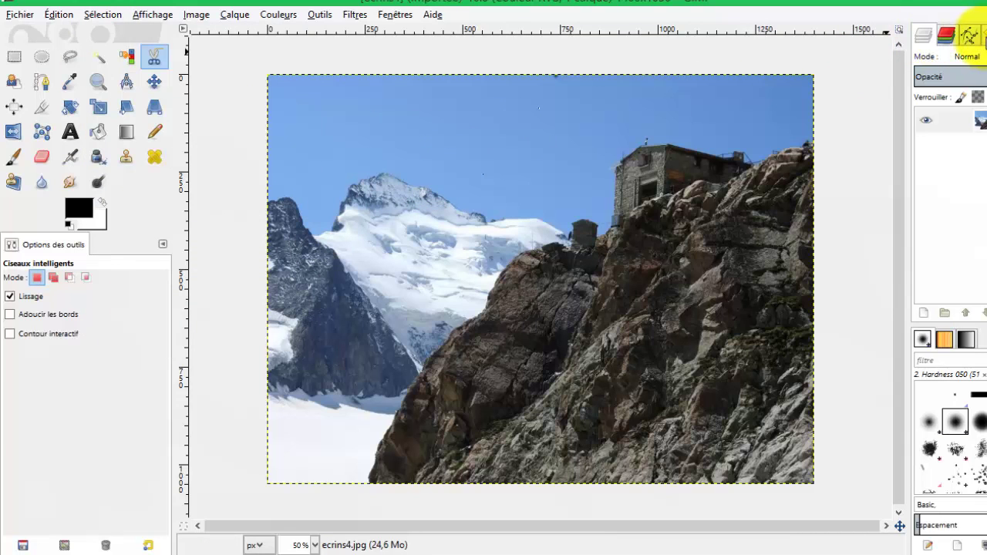
left_click(969, 35)
double_click(972, 79)
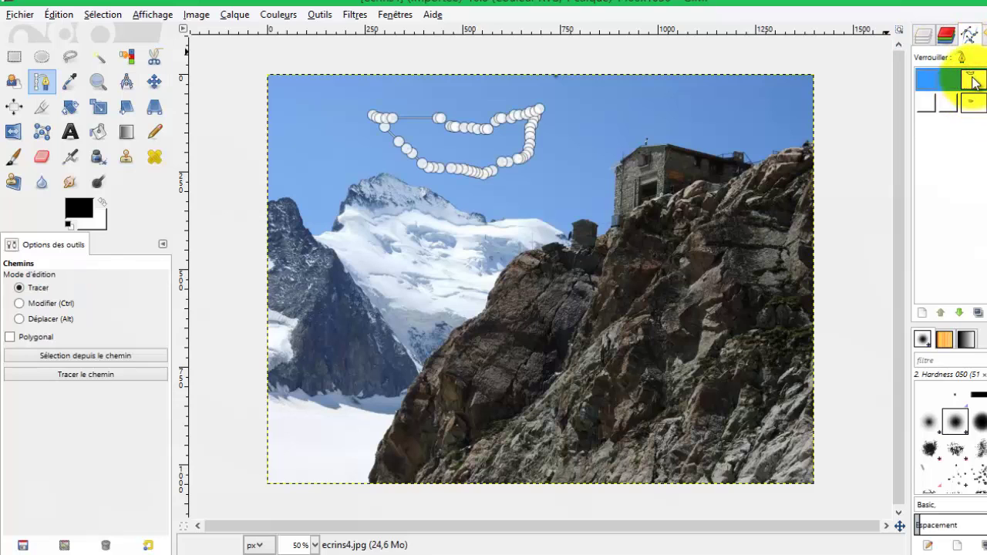
Step: Stroke the active path with an anti-aliased solid-colour line 6 px wide
left_click(55, 17)
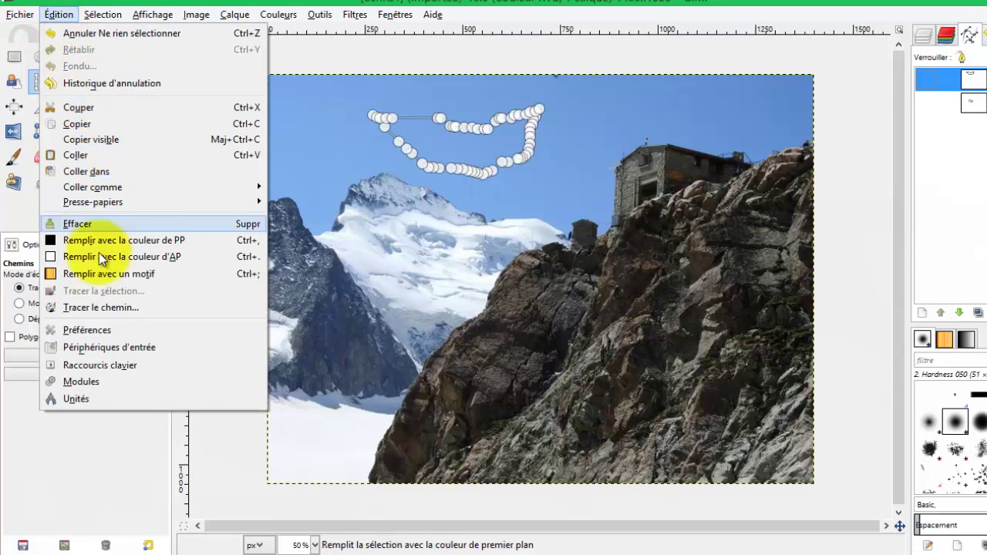
left_click(101, 307)
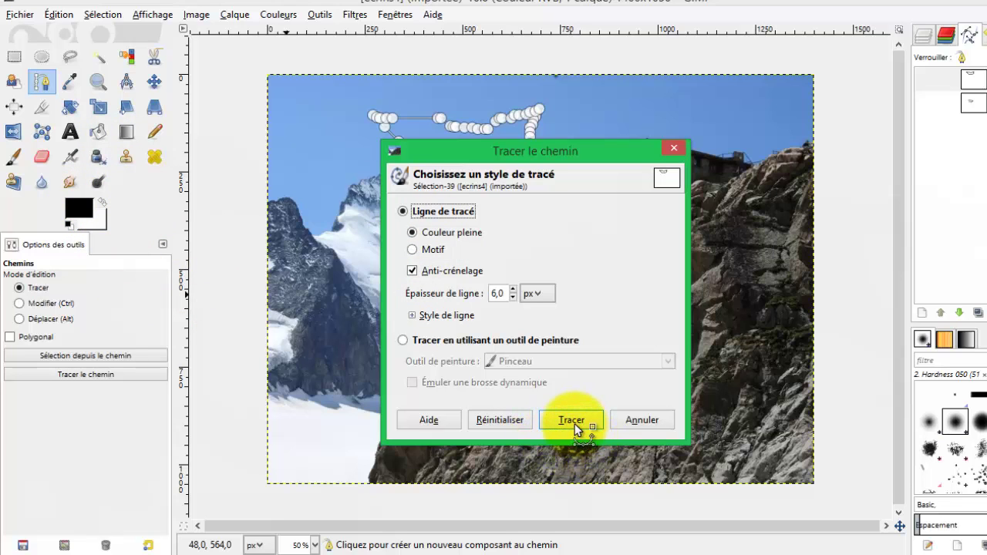
key("Down")
key("Up")
key("Down")
key("Up")
key("Down")
key("Up")
key("Down")
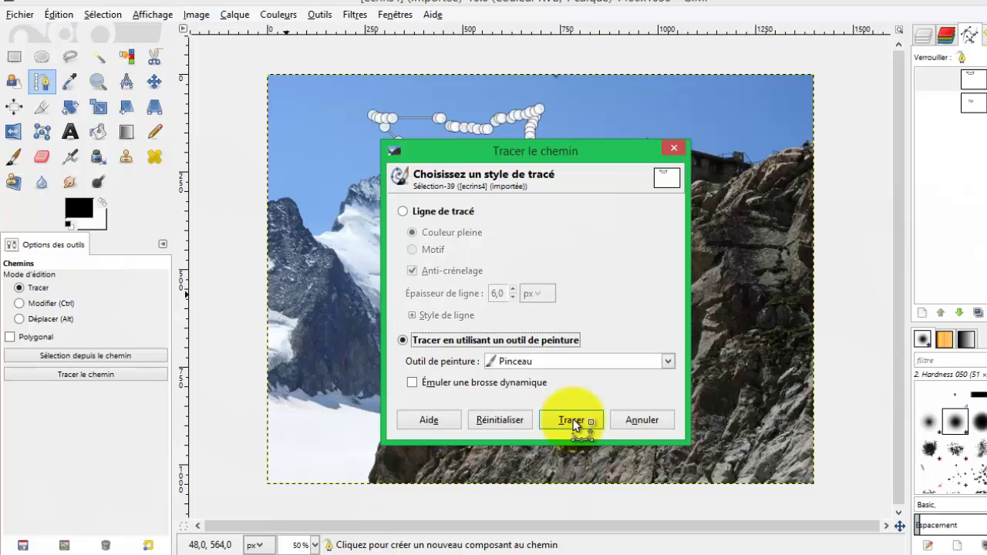
key("Up")
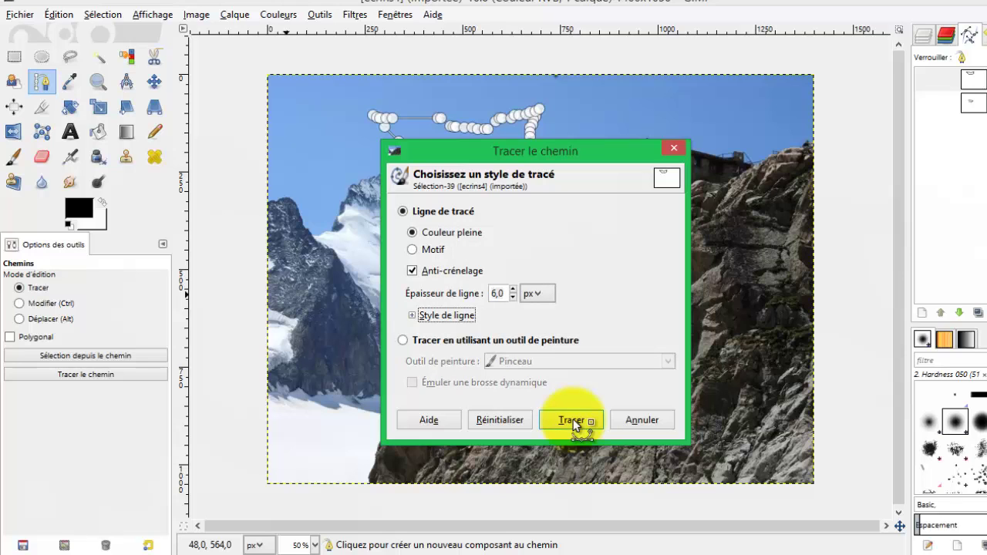
left_click(573, 423)
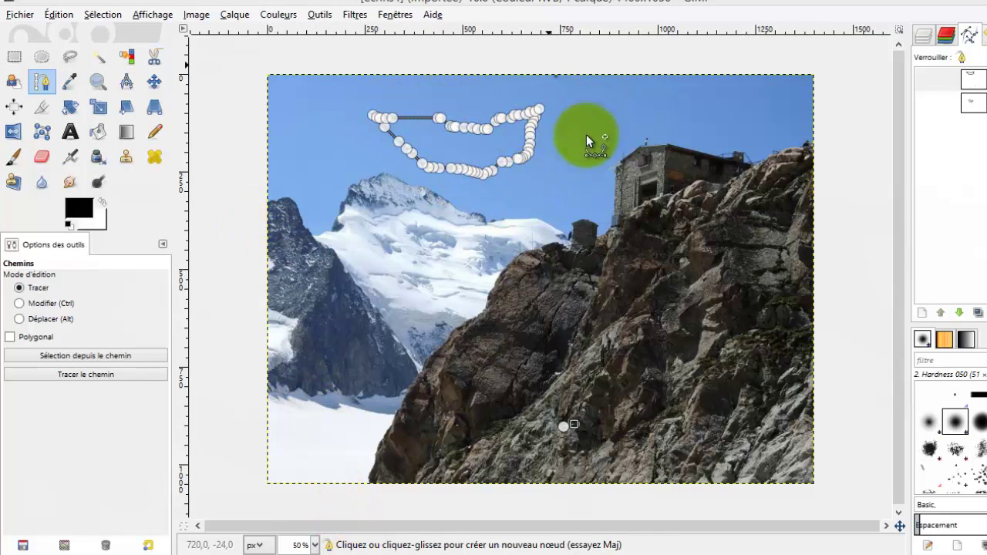
left_click(573, 106)
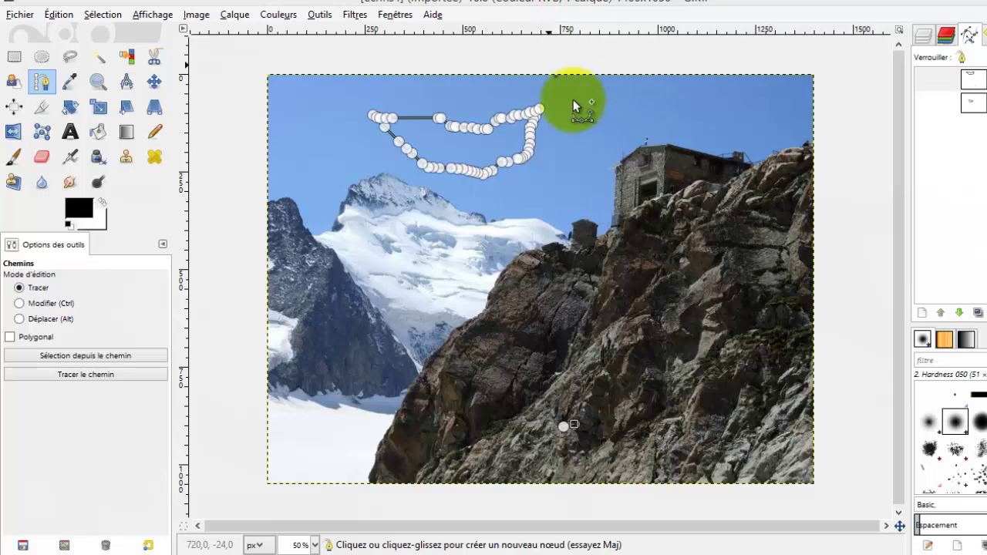
key("alt+Tab")
key("alt+Tab")
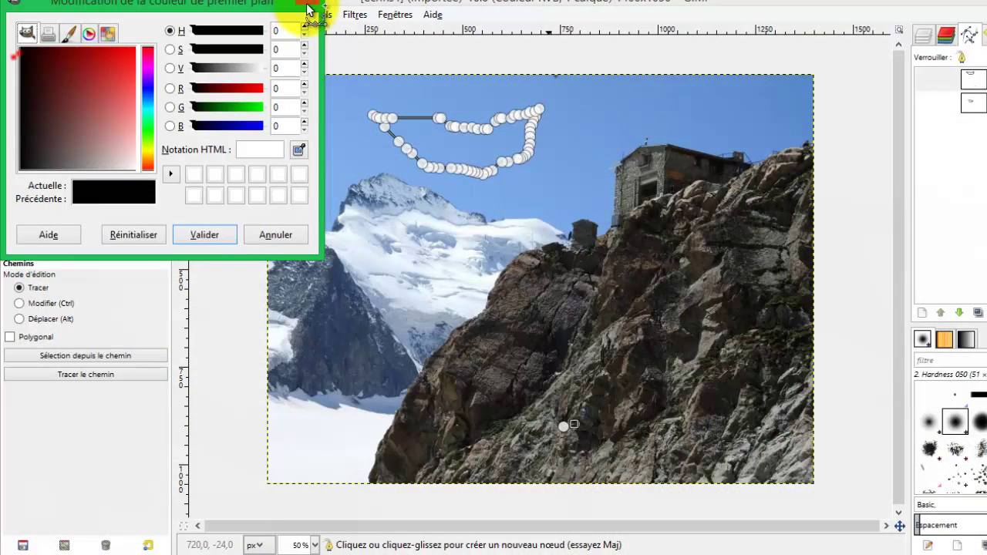
left_click(308, 5)
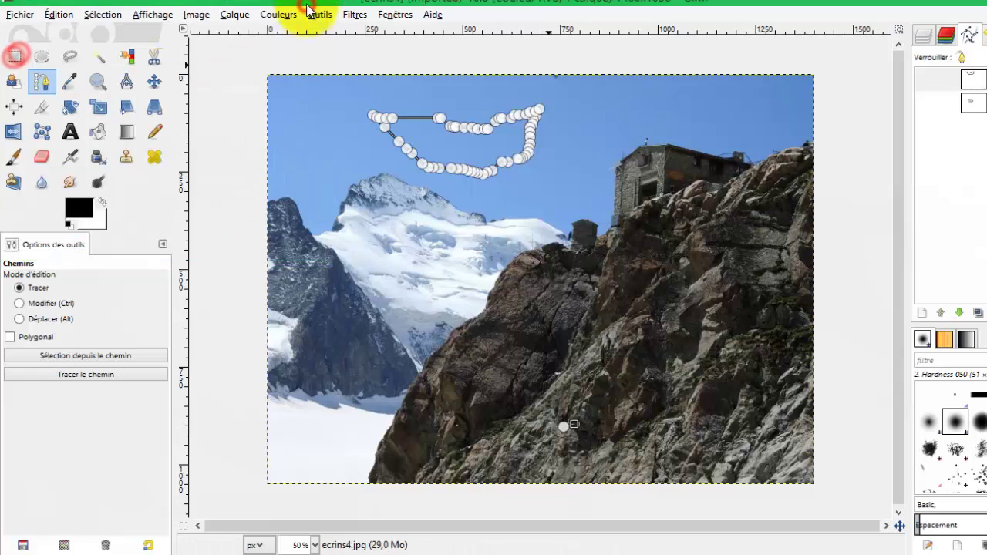
Step: Draw a 614 × 228 px rectangular selection at position 192, 46 around the stroked shape
left_click(14, 56)
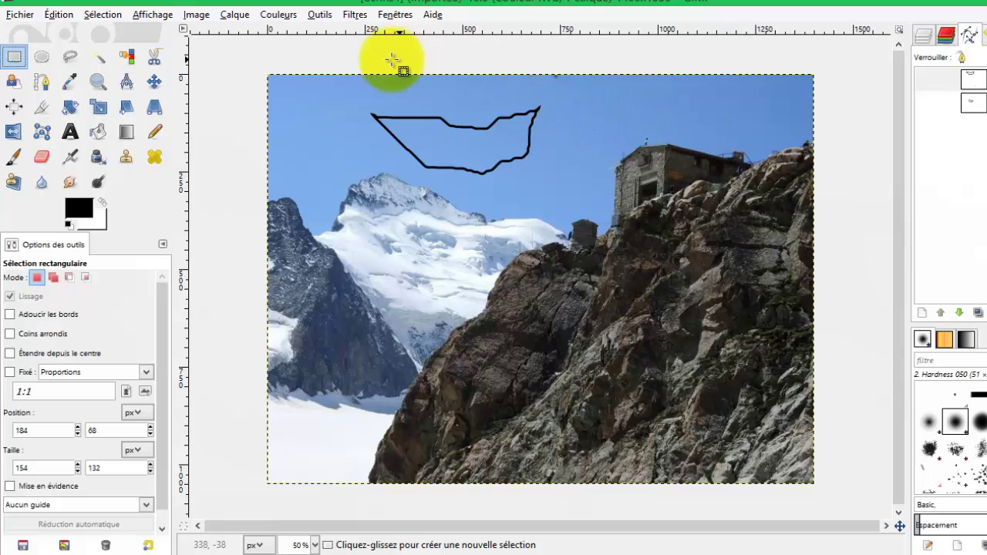
left_click(970, 34)
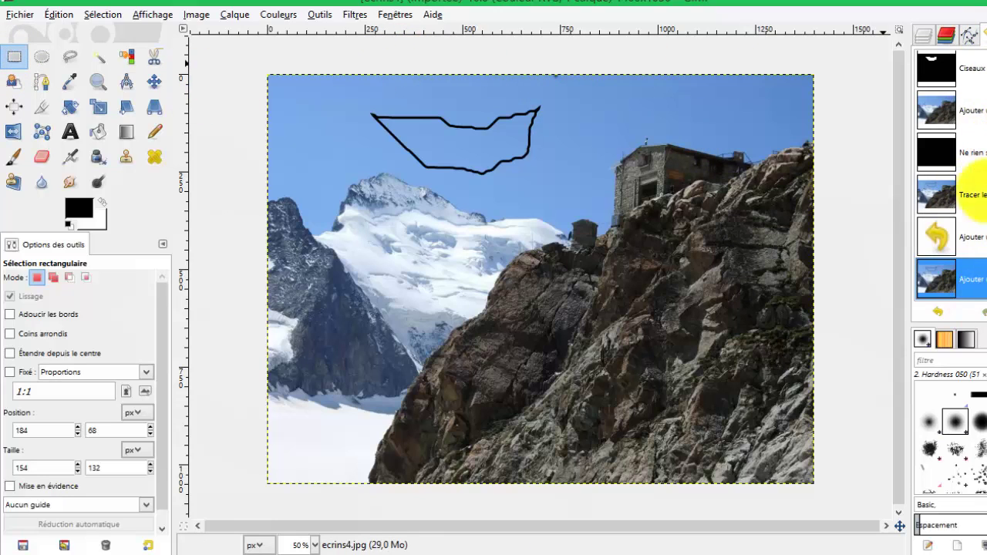
left_click(923, 34)
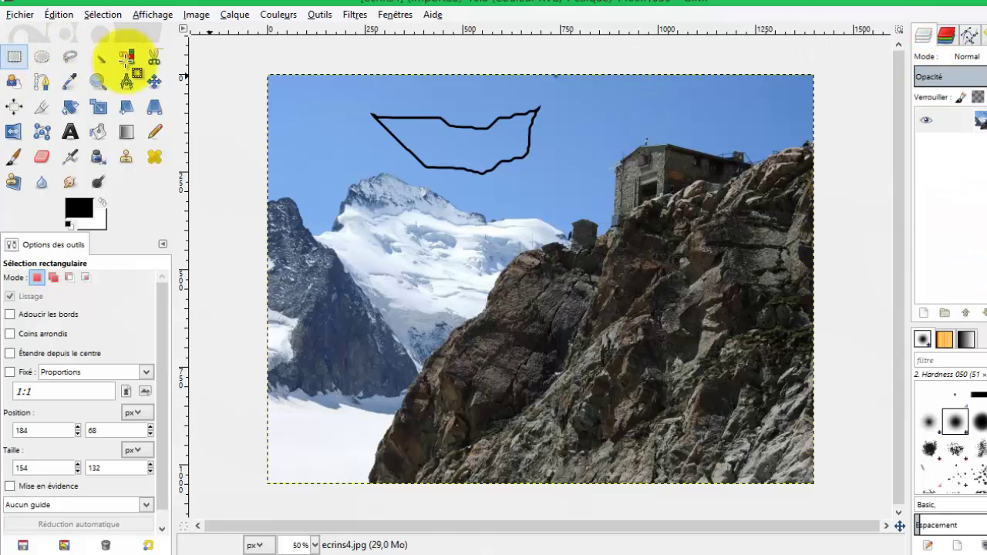
left_click_drag(342, 93, 582, 182)
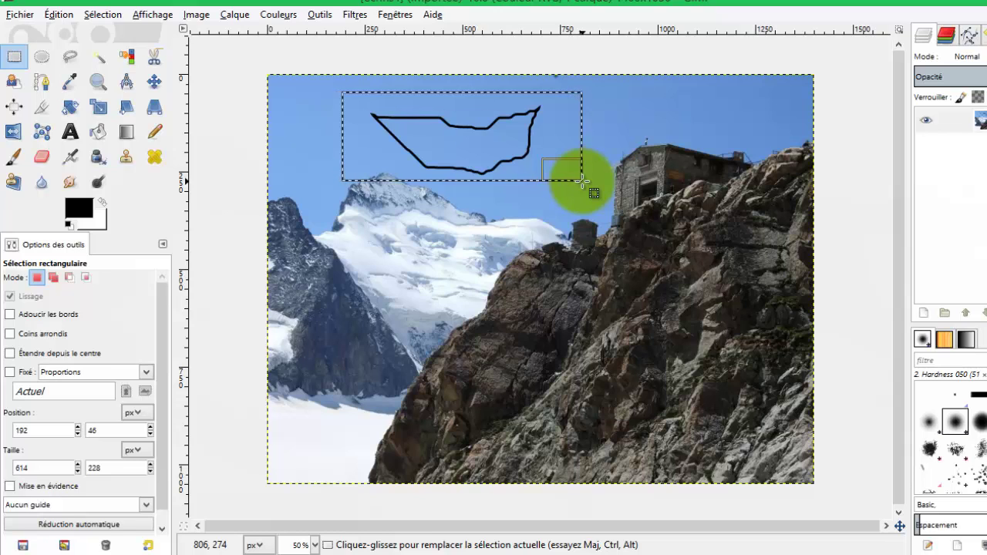
Step: Delete the content of the rectangular selection and undo the deletion
key("Delete")
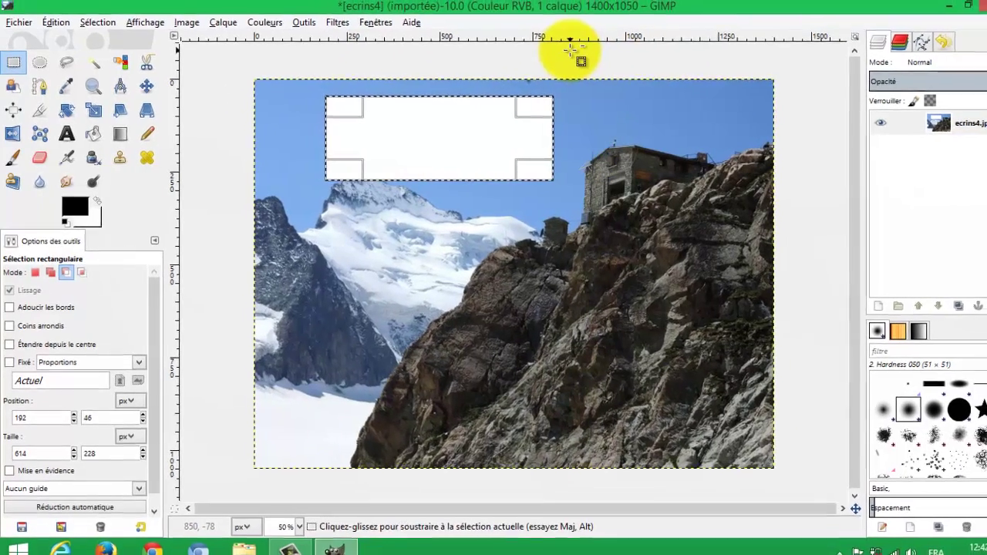
key("ctrl+z")
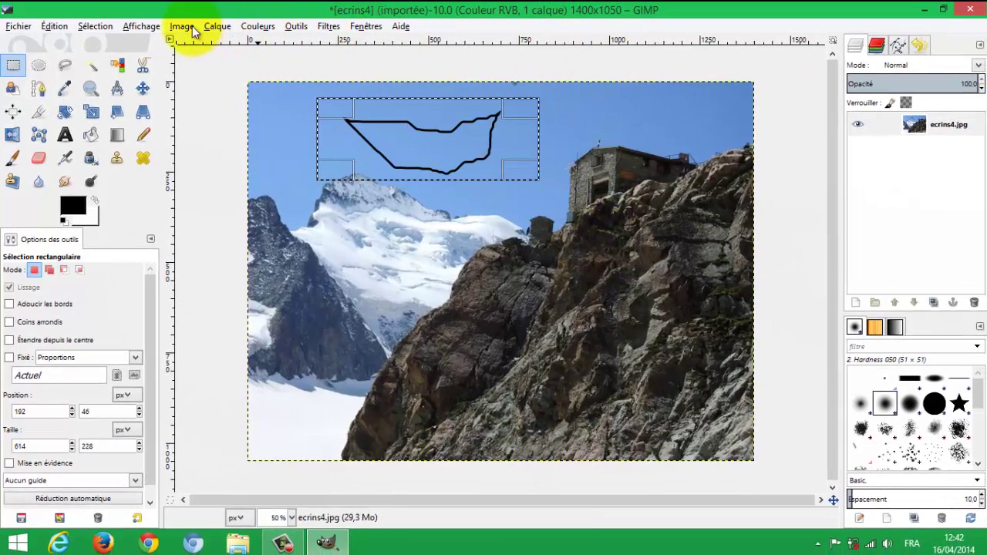
Step: Add an alpha channel to the ecrins4.jpg layer and delete the content of the rectangular selection
left_click(223, 24)
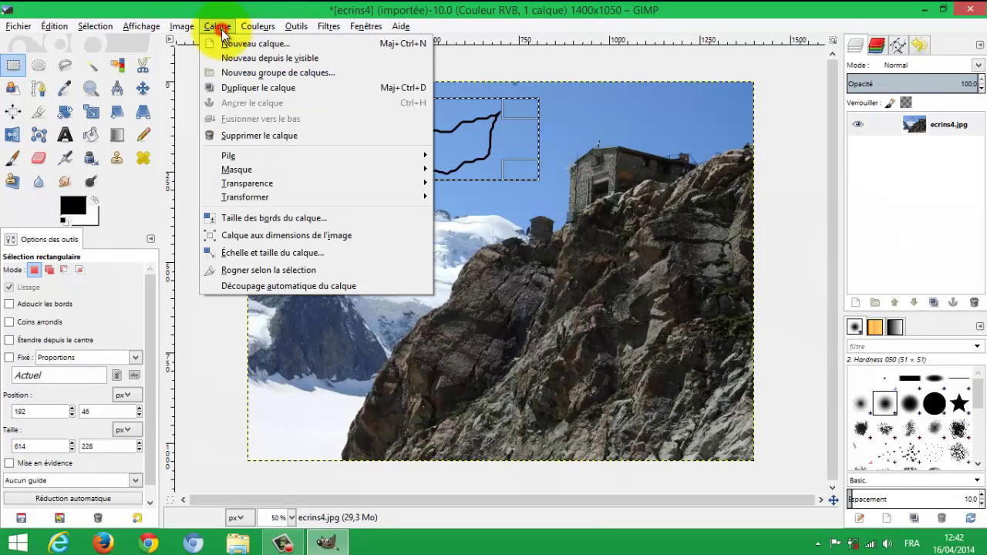
mouse_move(294, 182)
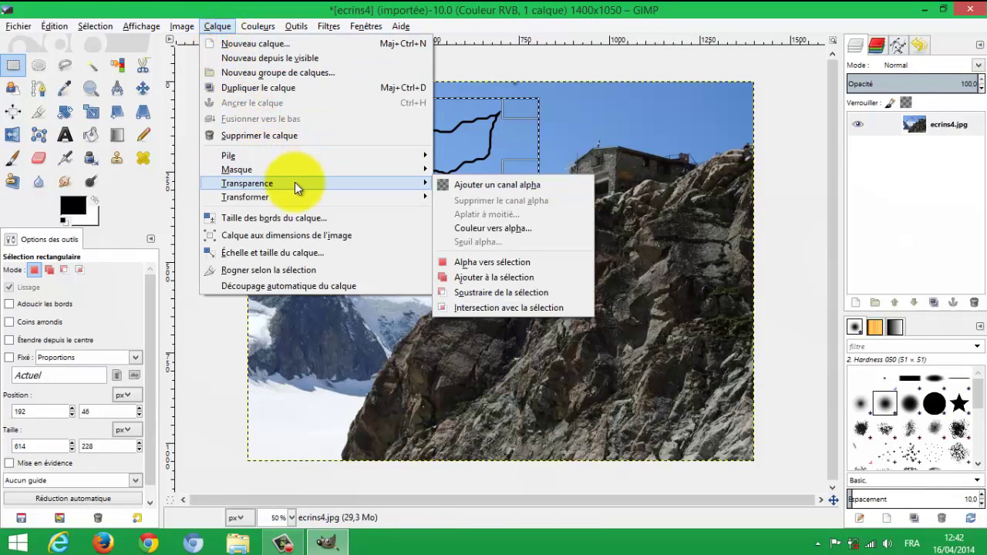
left_click(462, 184)
key("Delete")
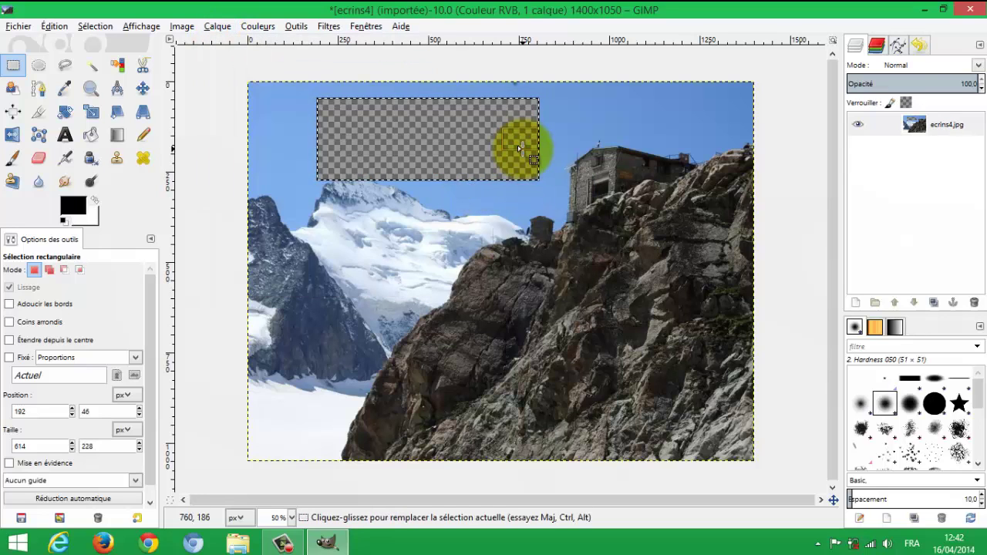